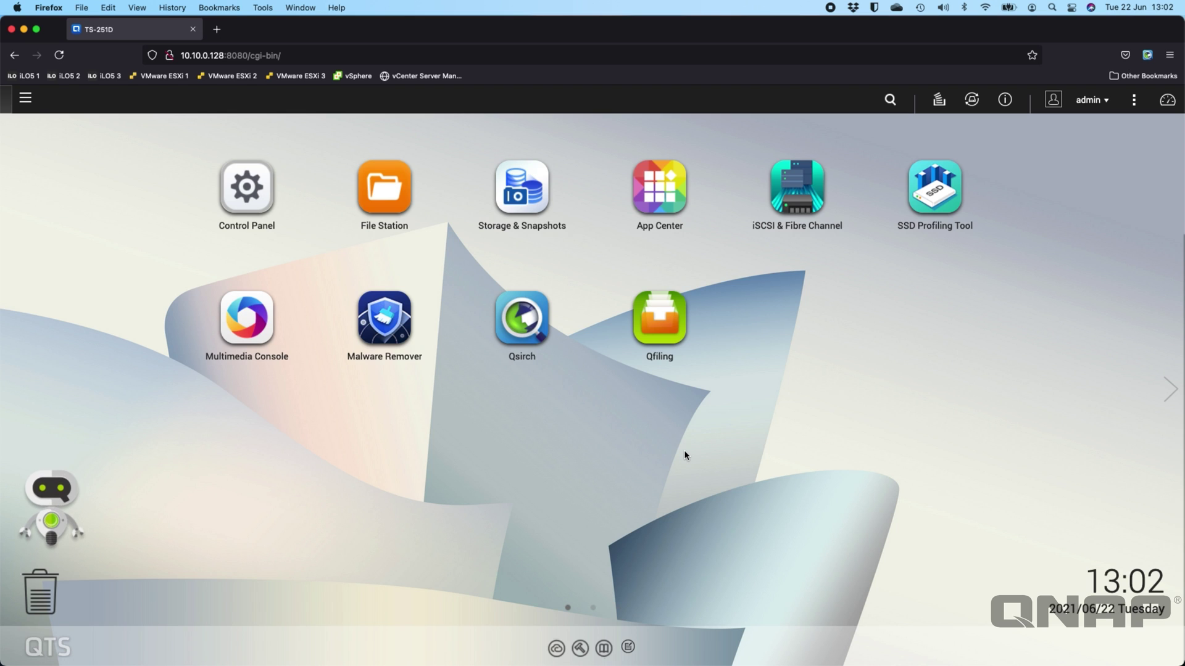
- Launch Qfiling from its icon on the QTS desktop
left_click(673, 320)
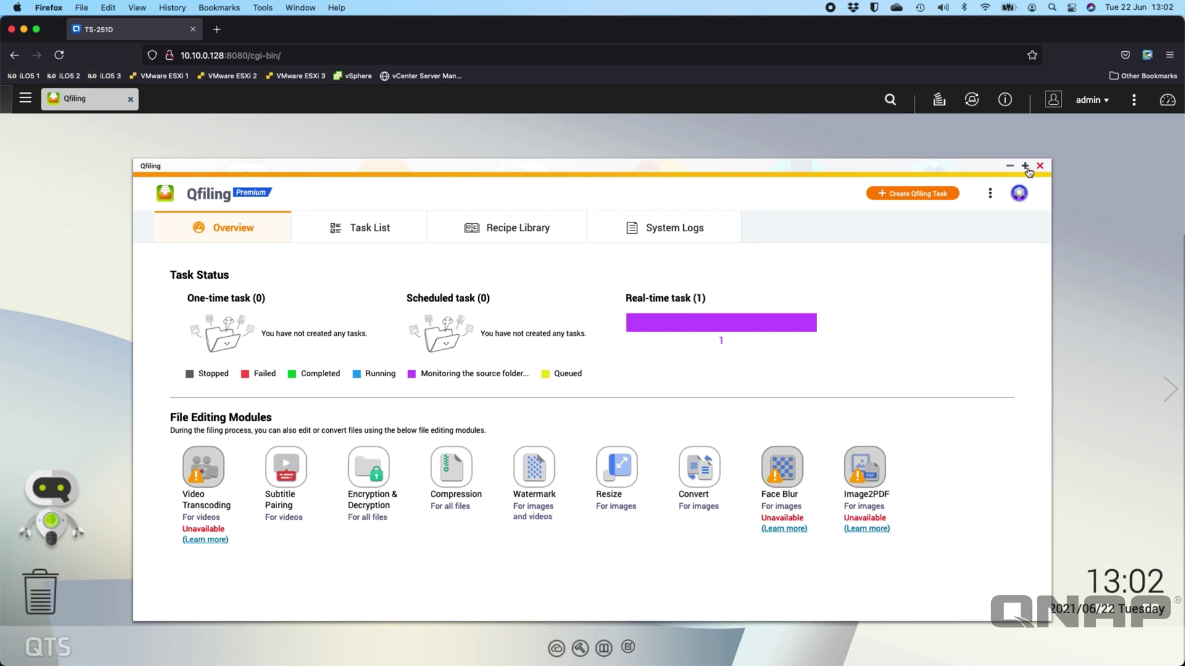
- Maximize the Qfiling window and bring up the Premium licence details
left_click(1024, 167)
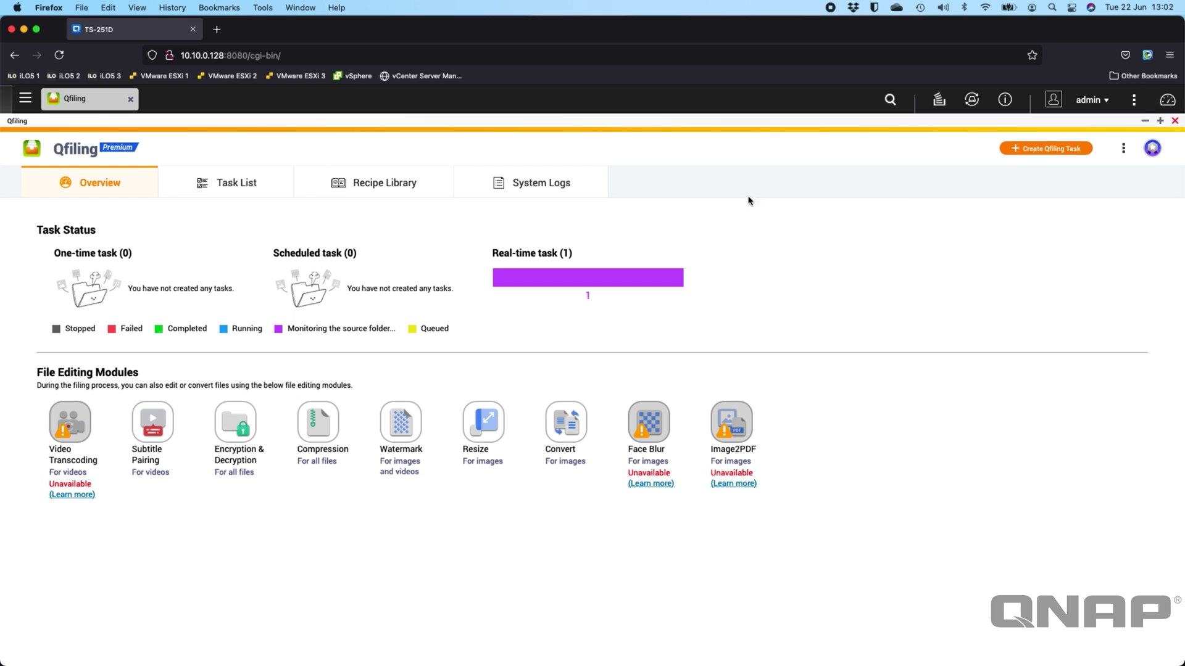
left_click(1151, 151)
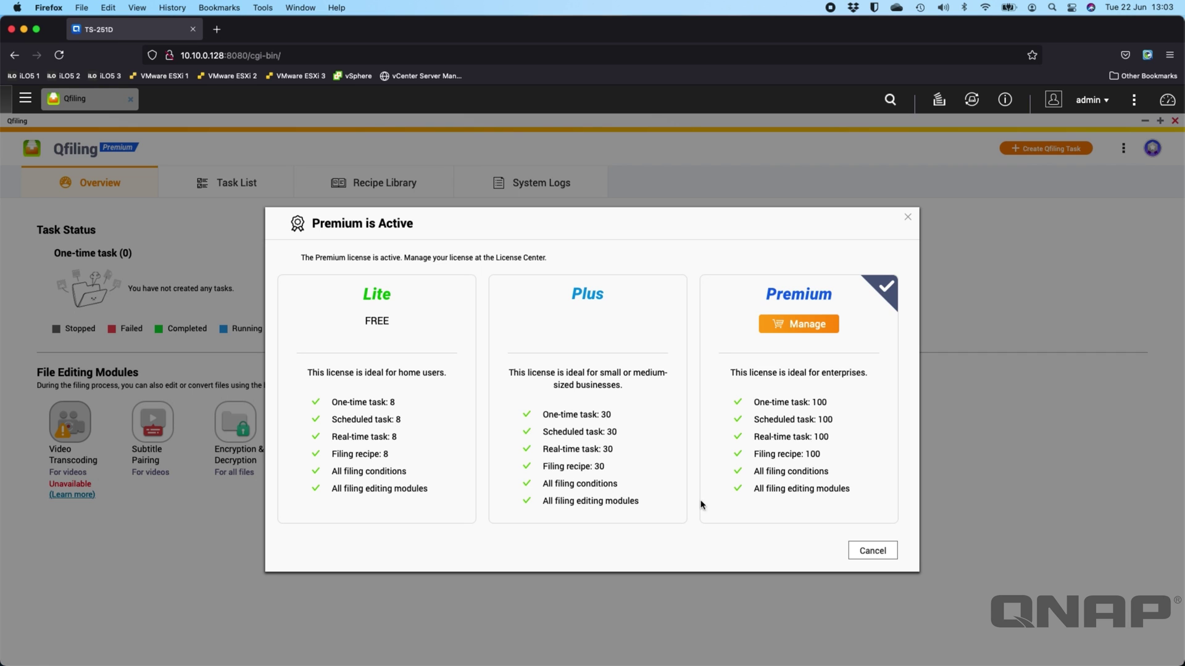
- Close the Premium licence dialog and begin creating a new Qfiling task
left_click(861, 554)
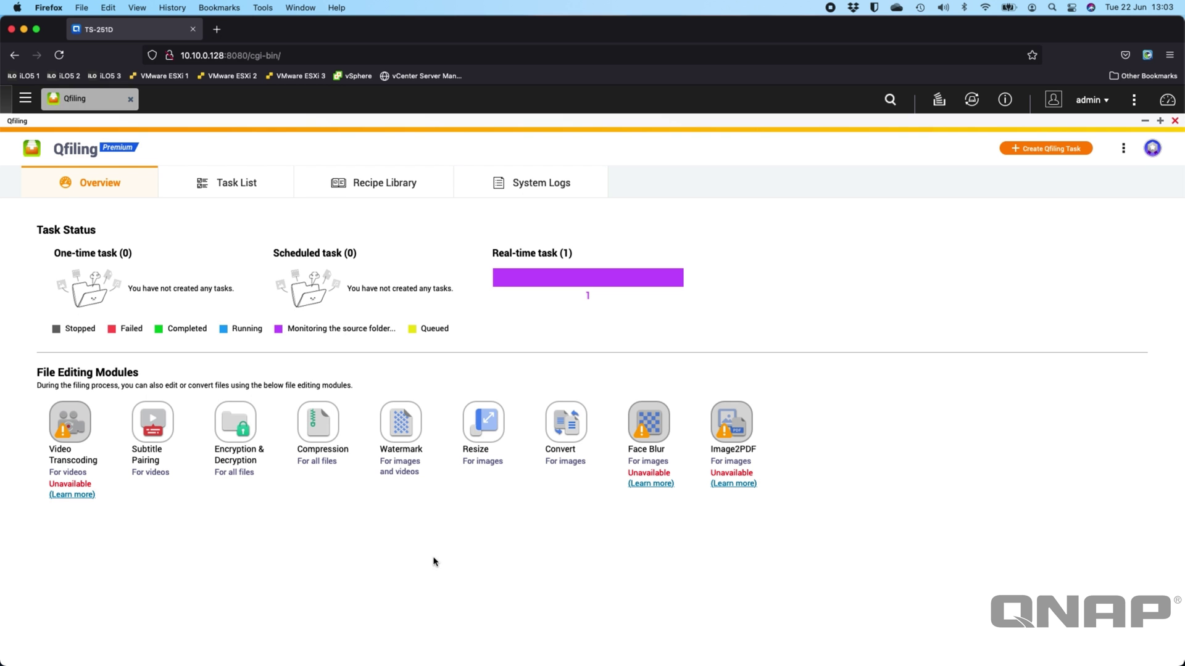
left_click(1029, 153)
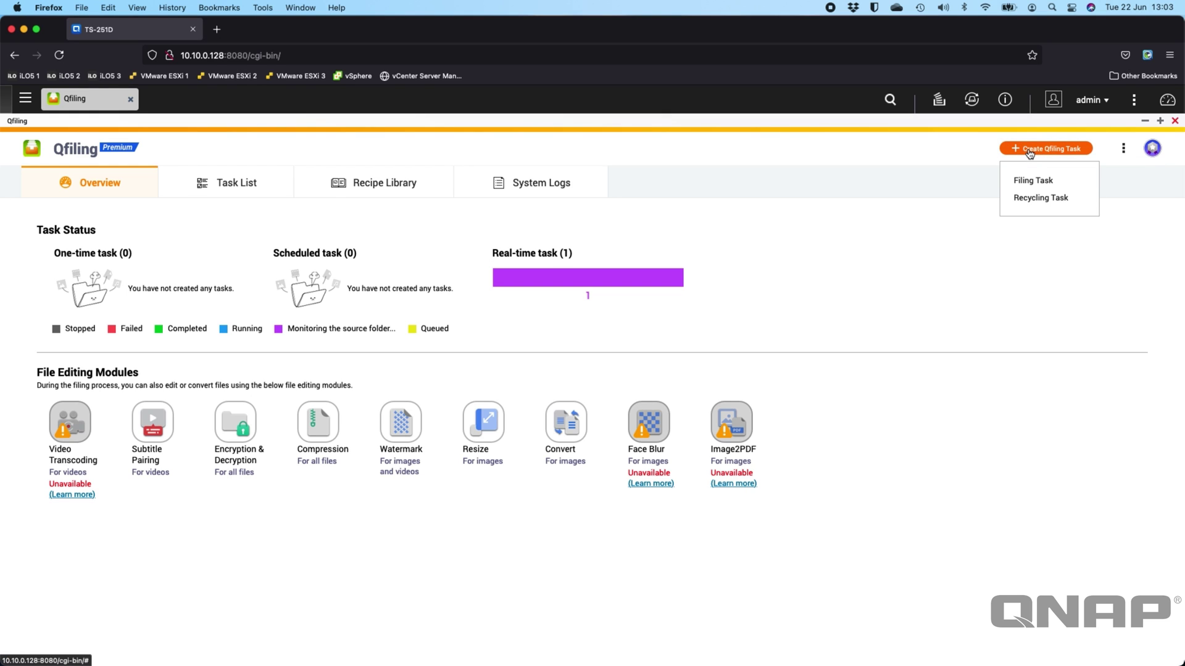
- Create a filing task using DataVol1's Marketing folder as its source path
left_click(1035, 181)
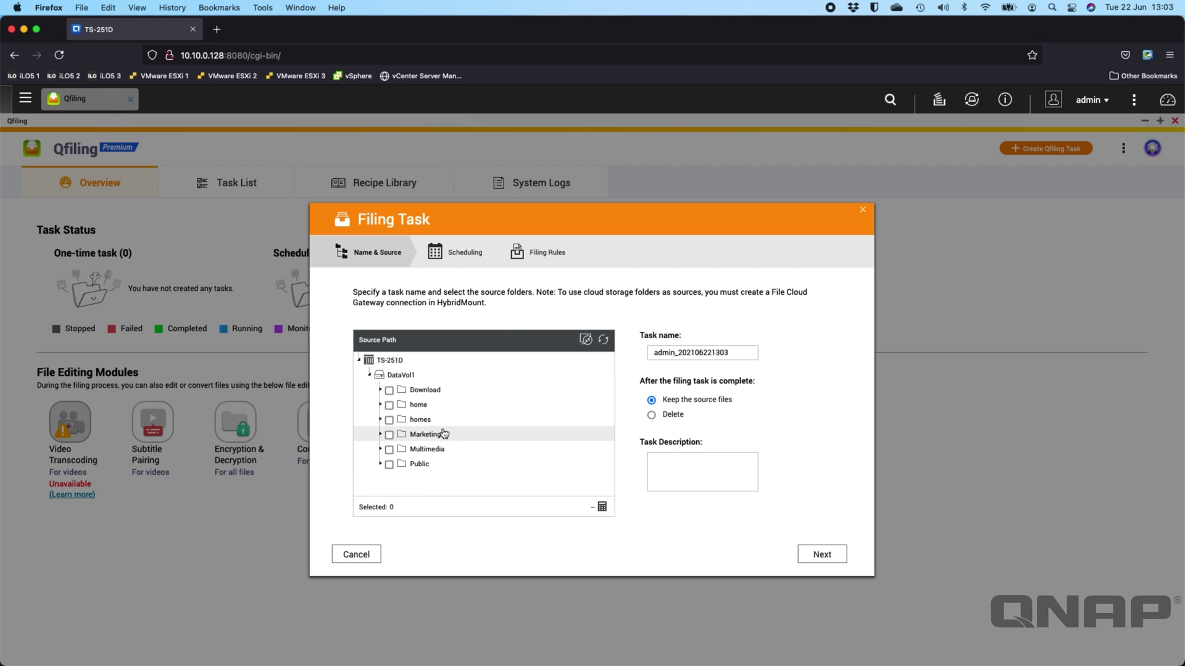
left_click(389, 435)
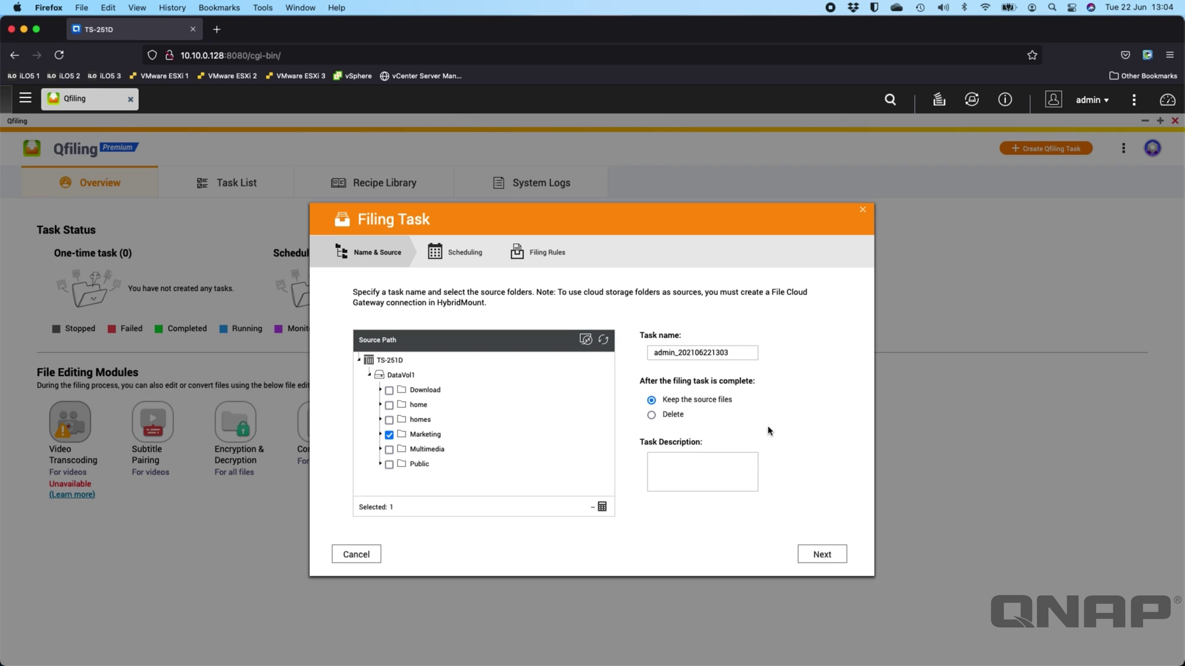
left_click(825, 554)
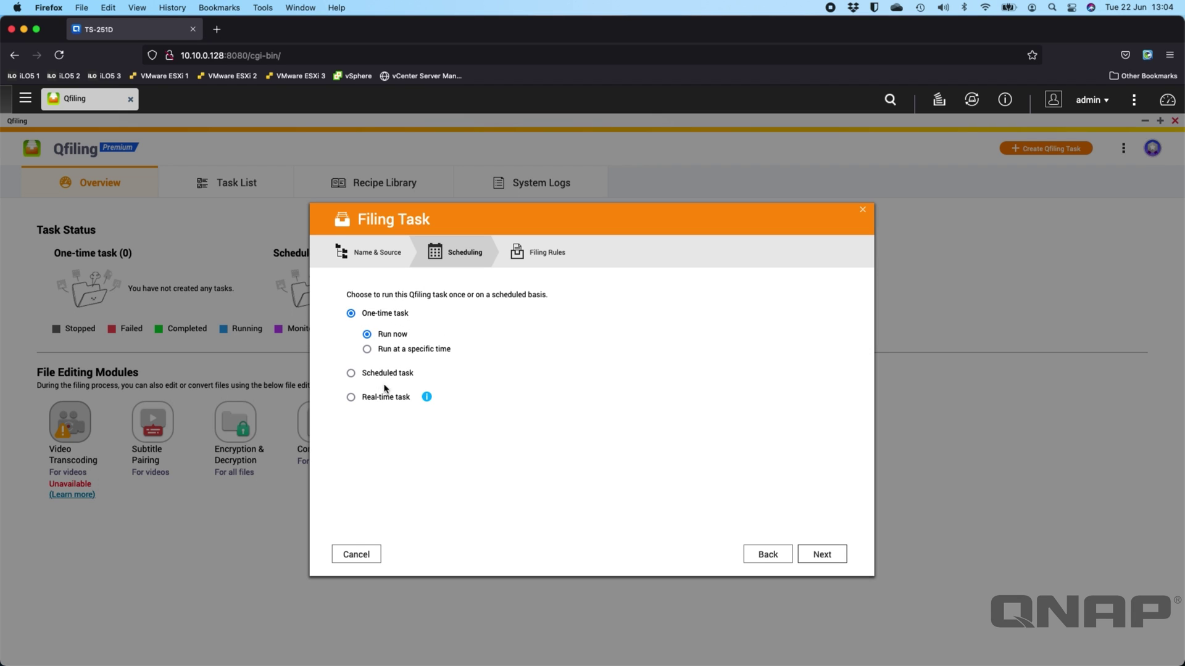
- Schedule the filing task as a Real-time task and proceed to Filing Rules
left_click(383, 399)
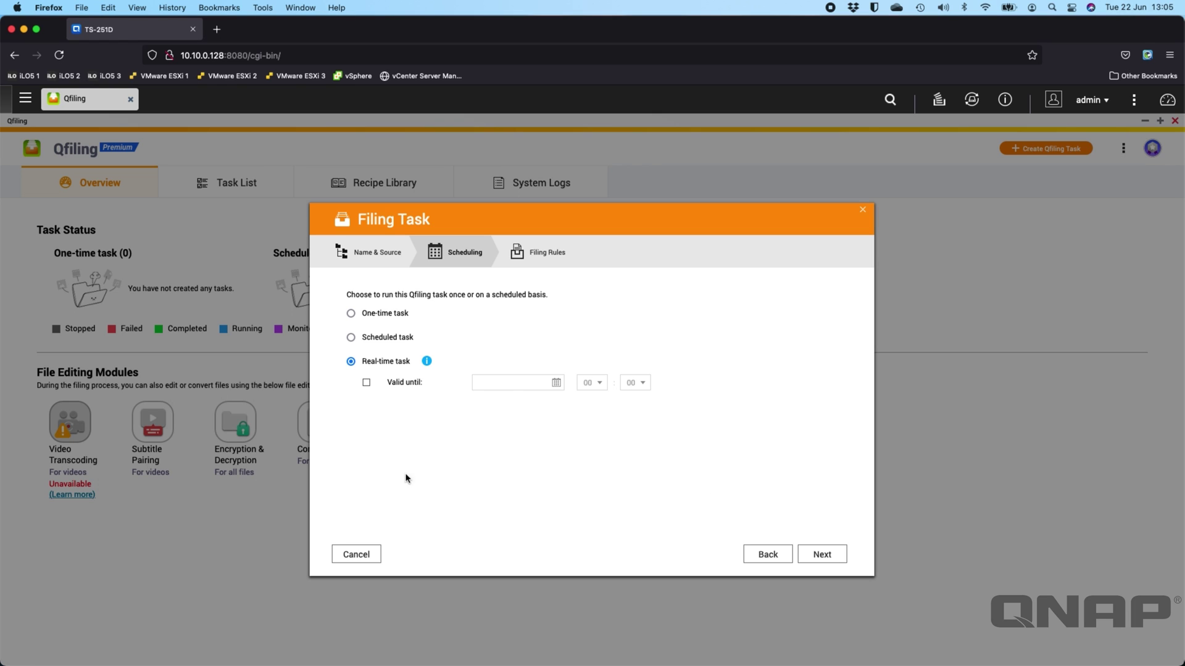
left_click(827, 555)
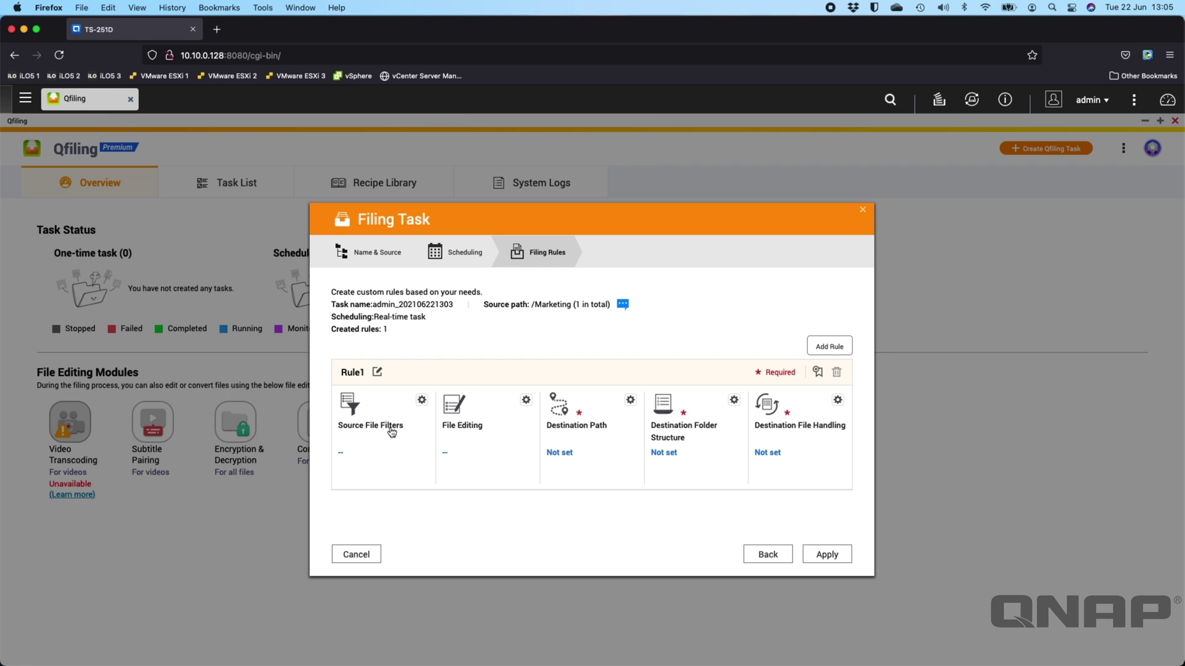
- Set Rule1's source file filter criterion to Picture, keeping All picture types
left_click(385, 429)
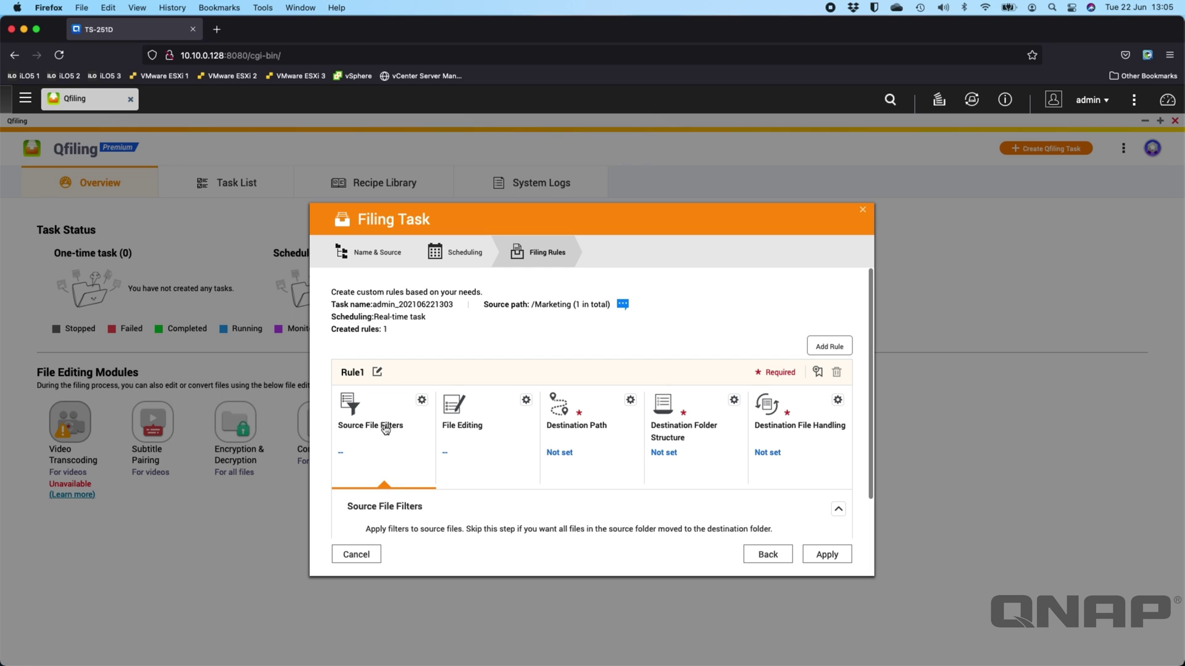
left_click(422, 400)
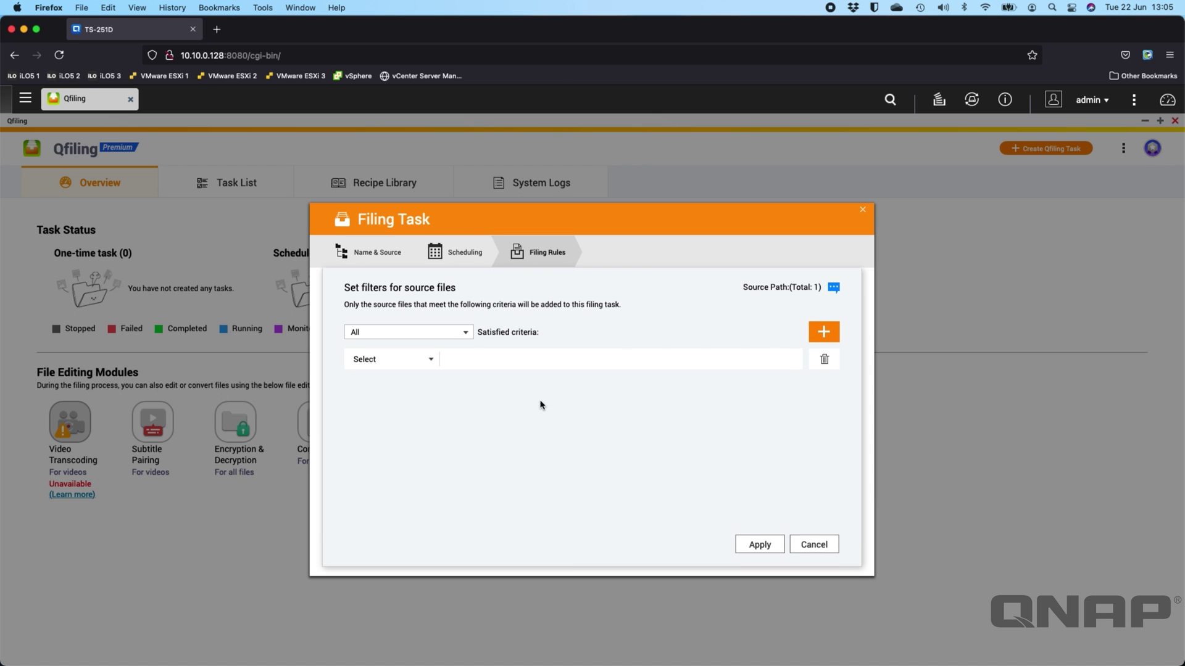
left_click(428, 363)
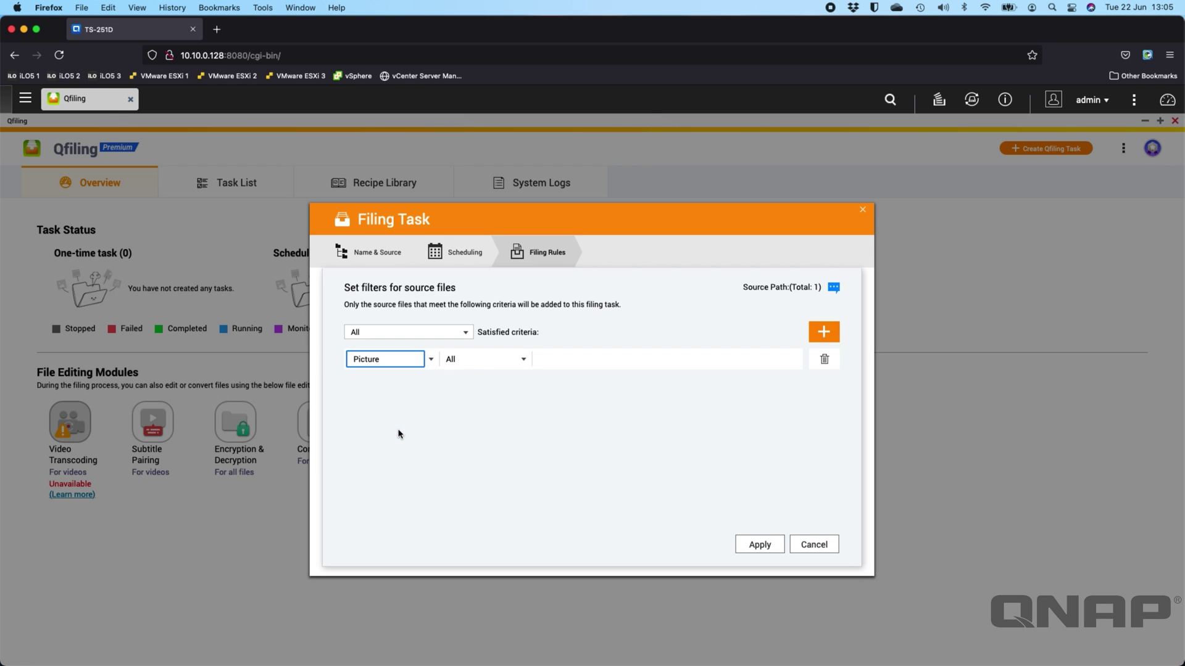
left_click(522, 359)
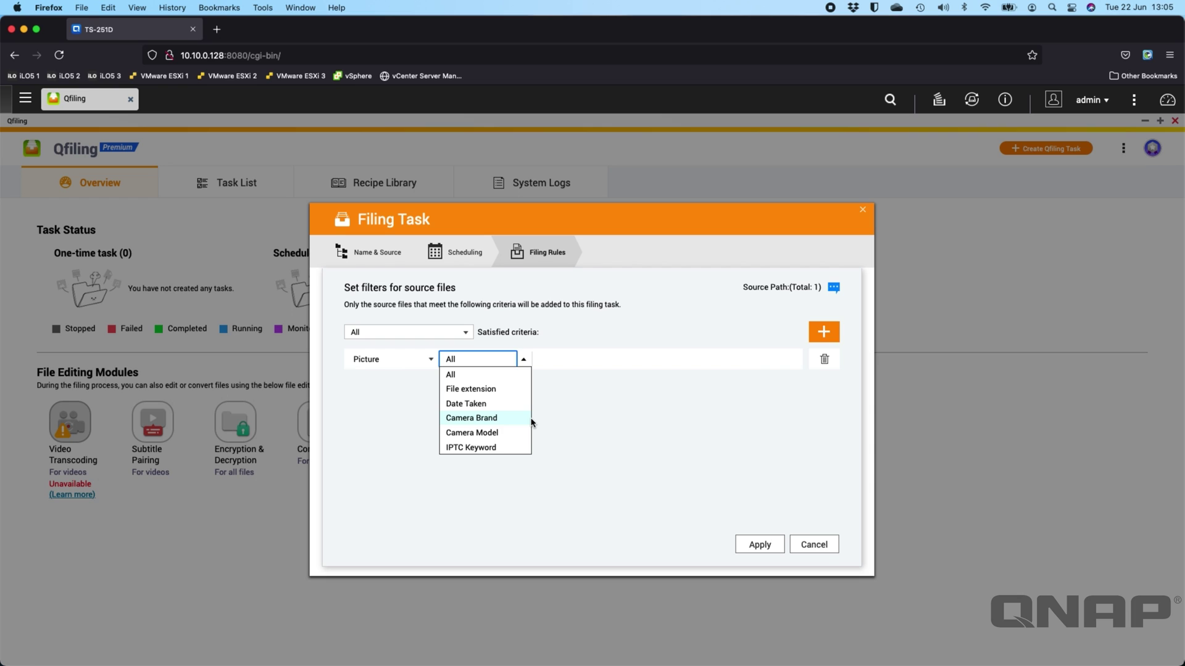
left_click(611, 401)
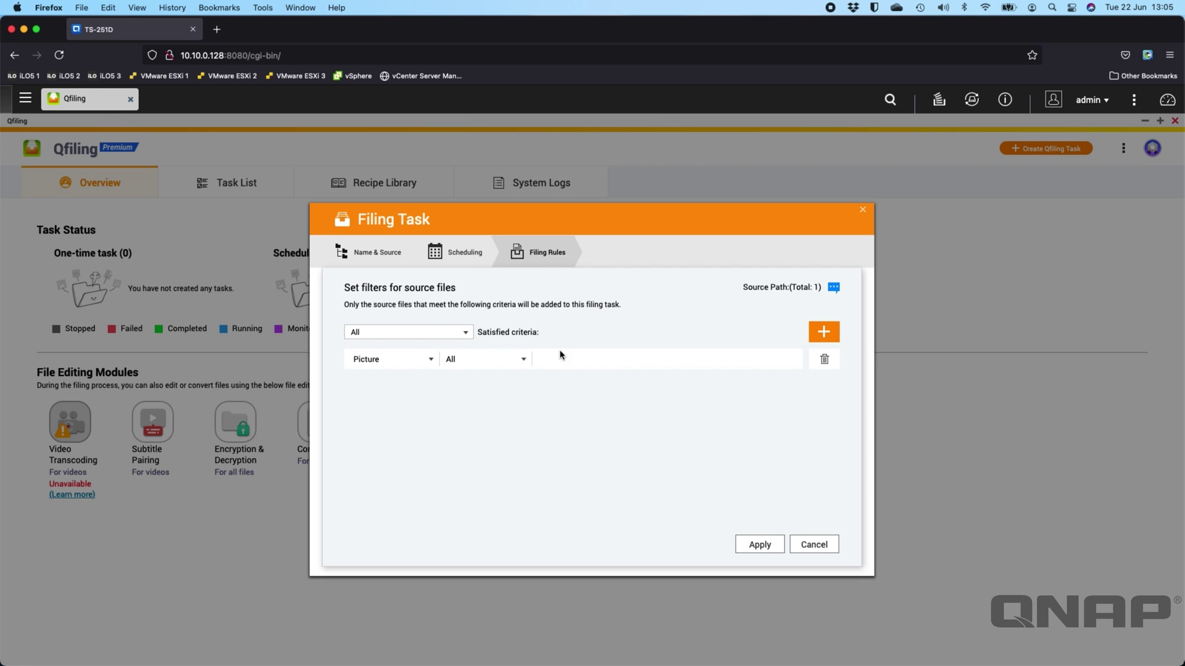
- Add a Video criterion row, delete it again, and apply the Picture-only filter
left_click(827, 336)
left_click(429, 386)
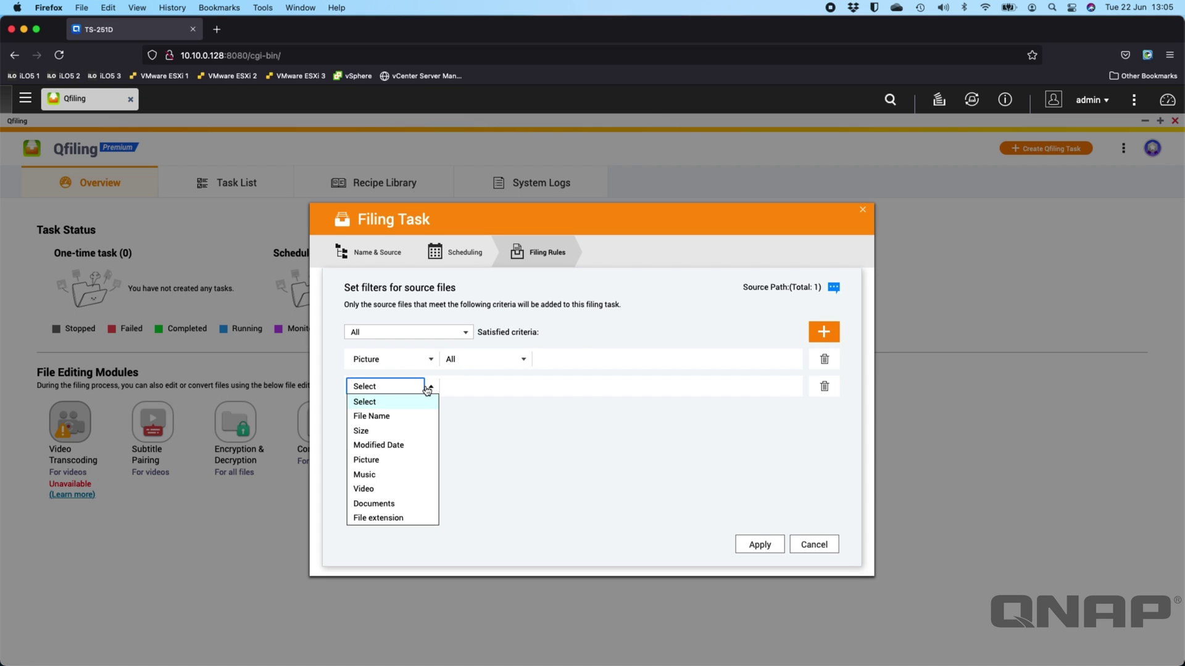
left_click(380, 489)
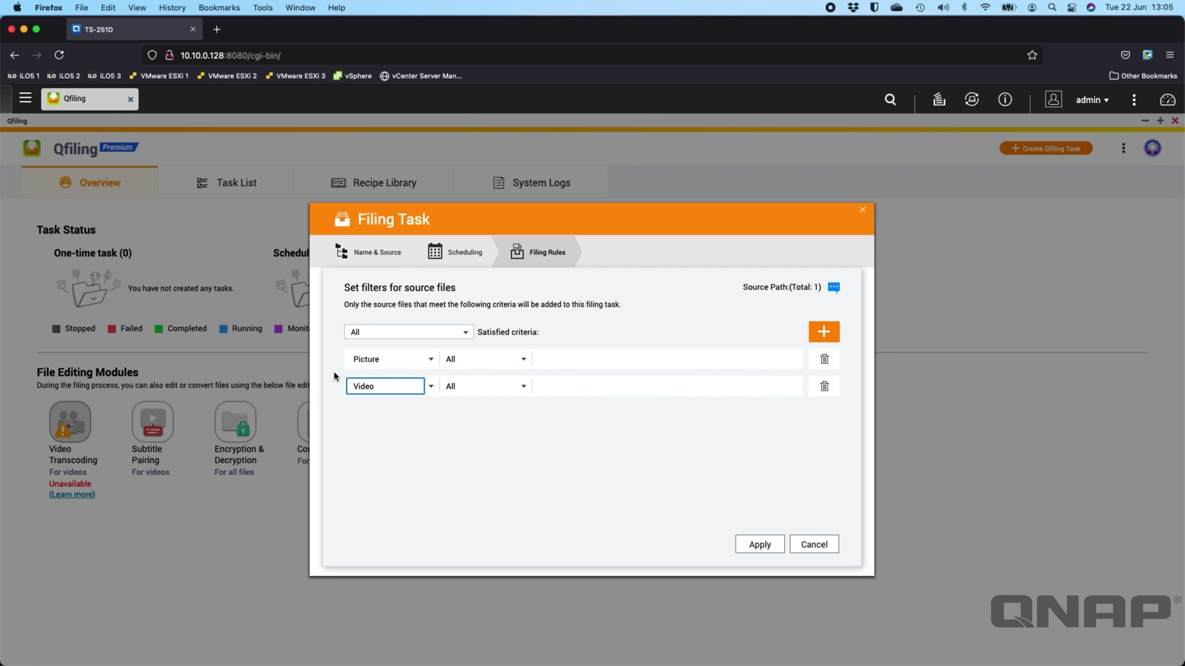
left_click(824, 387)
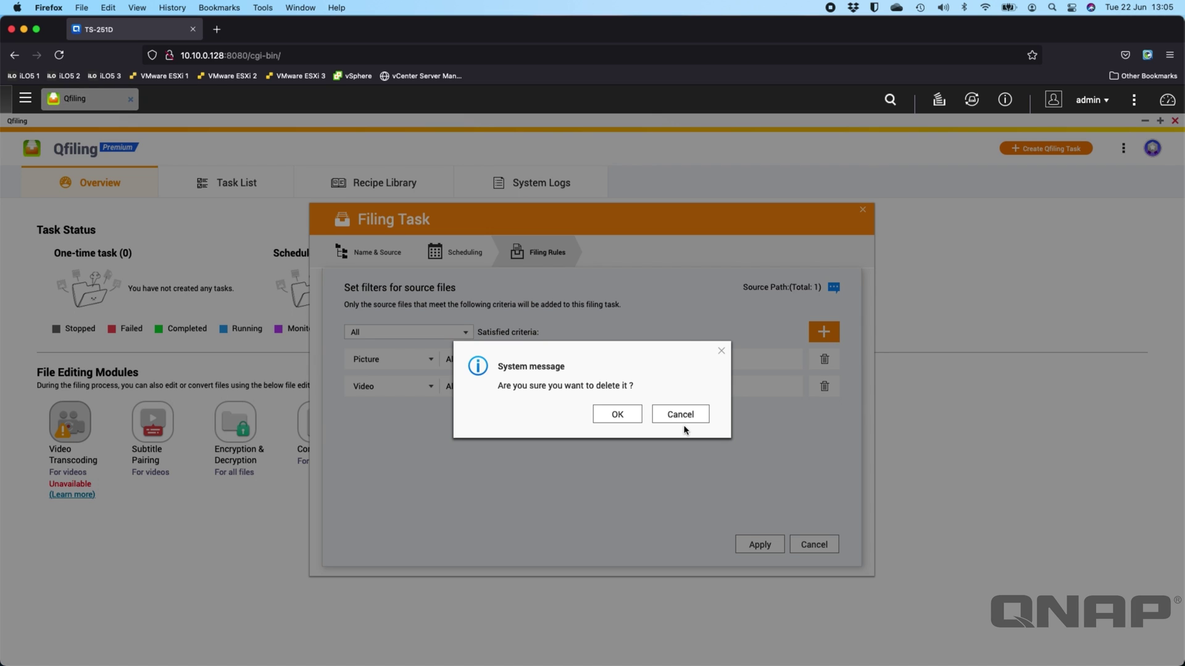
left_click(620, 421)
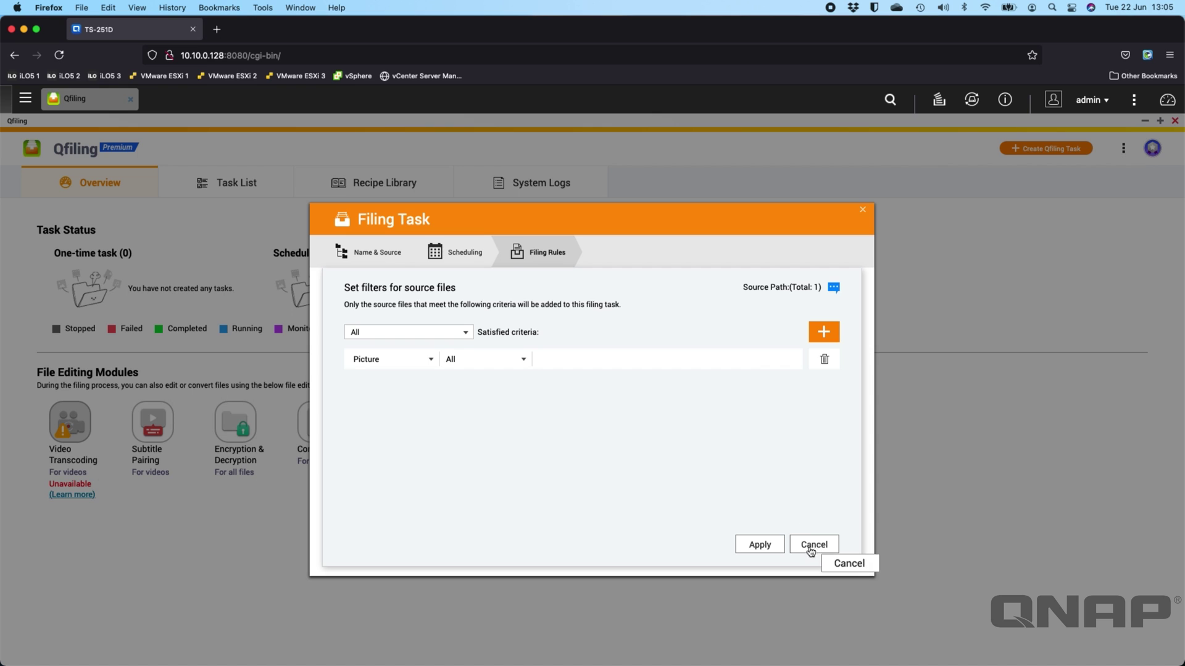
left_click(760, 545)
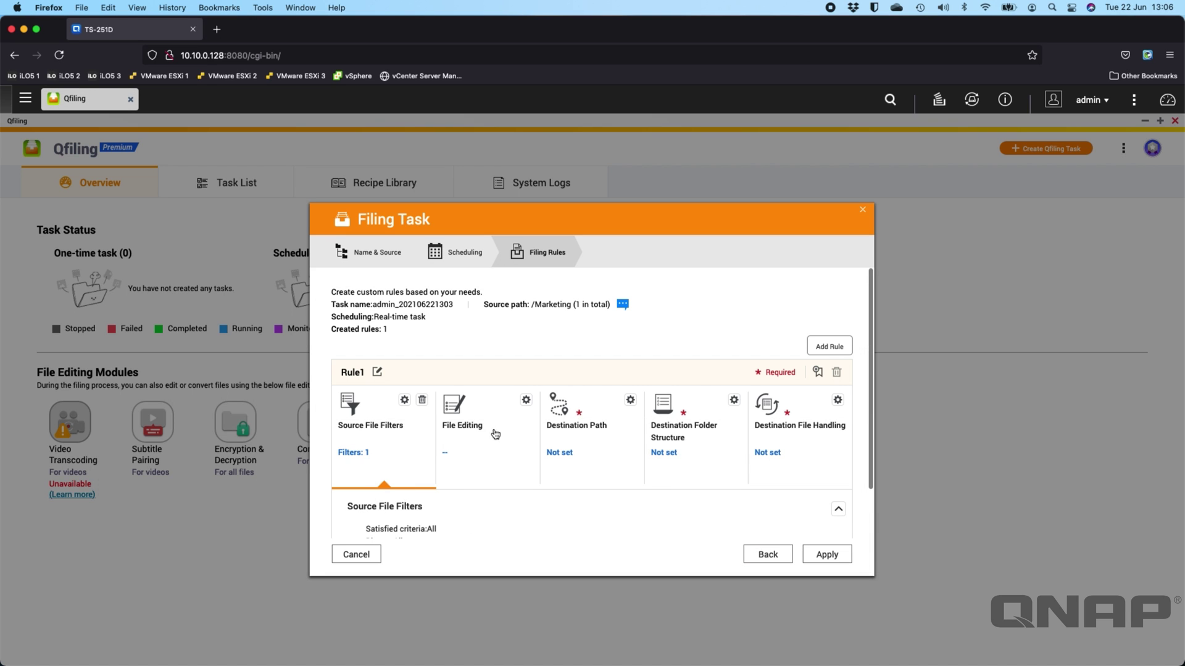
- Open Rule1's File editing modules list showing Watermark, Resize and Convert
left_click(527, 398)
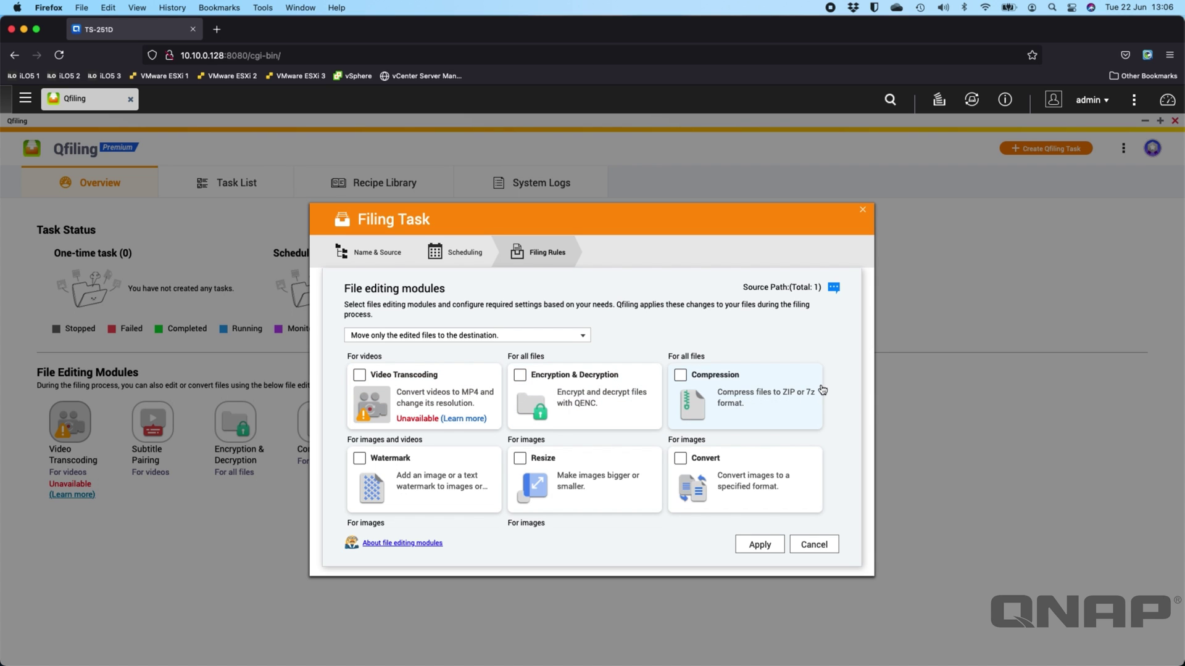
scroll(818, 385, "down", 2)
scroll(809, 370, "up", 2)
scroll(808, 432, "down", 3)
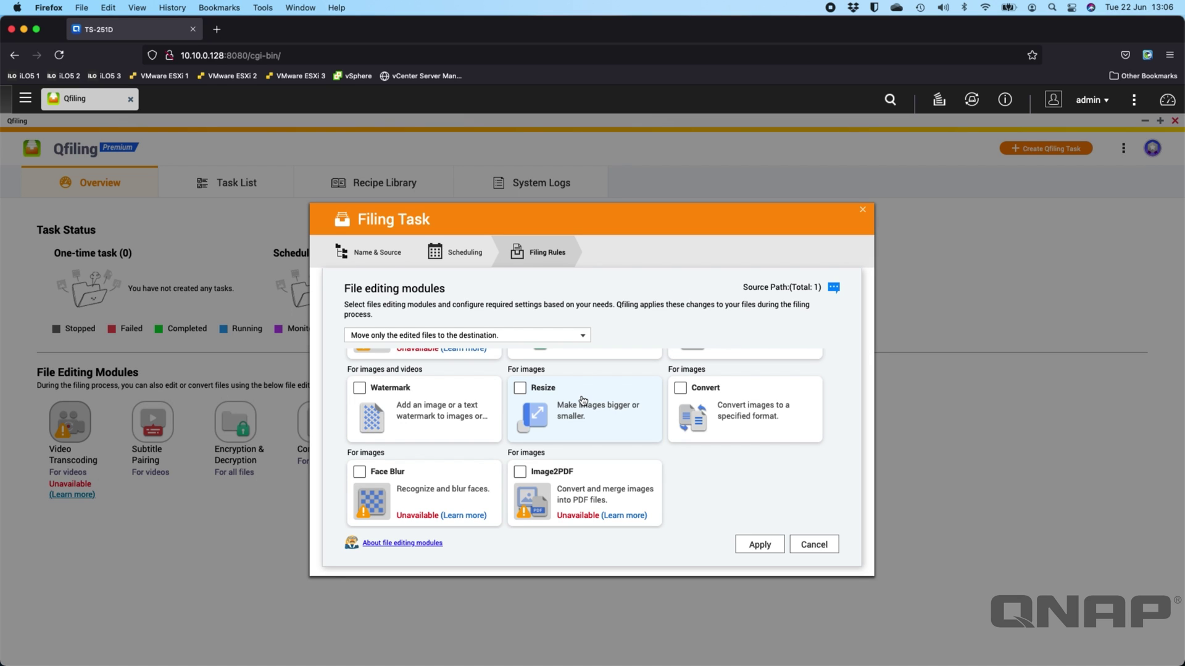
- Set the Resize module to 80% and enable a text watermark reading QNAP
left_click(562, 388)
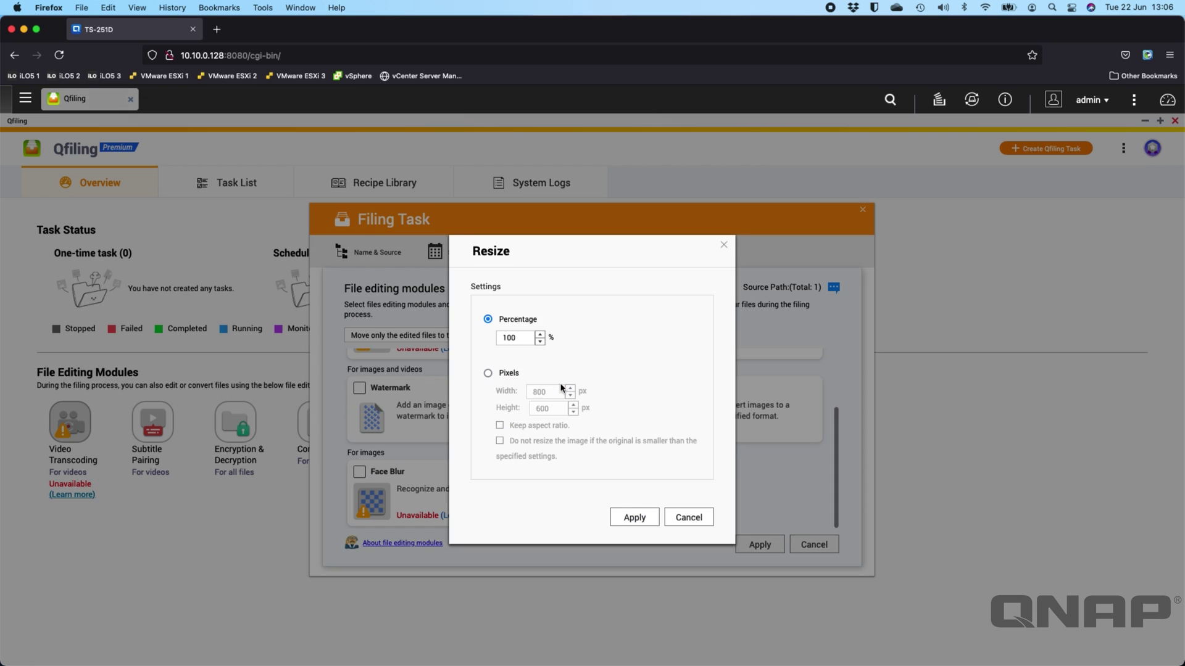
double_click(521, 339)
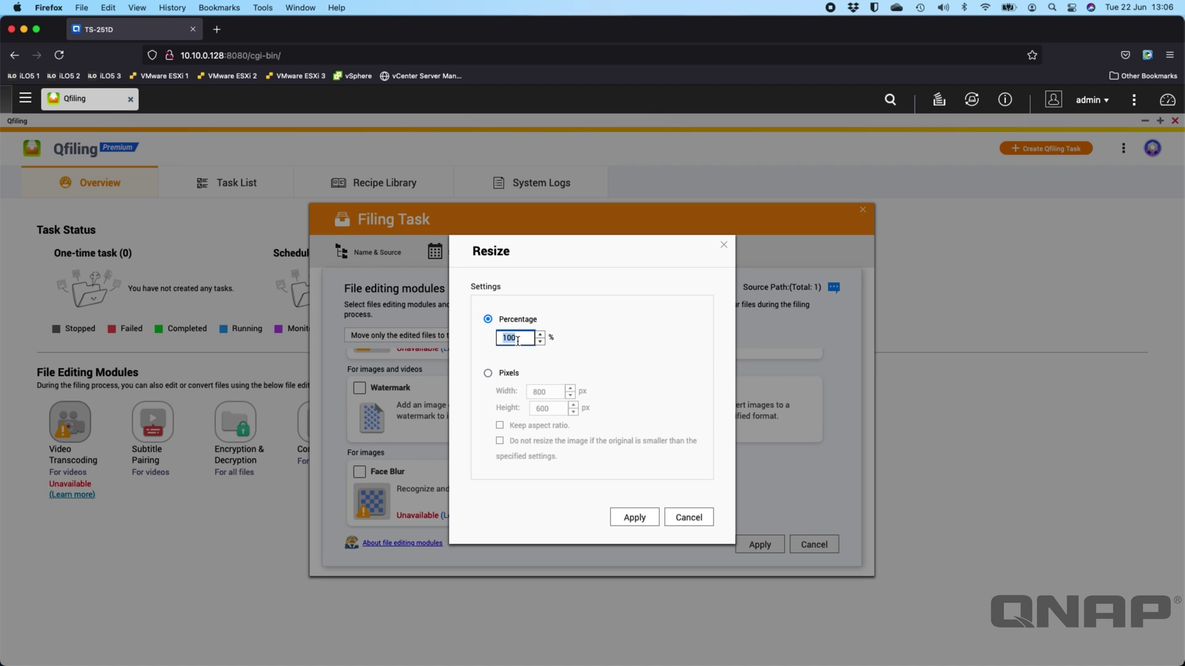
type("80")
left_click(631, 518)
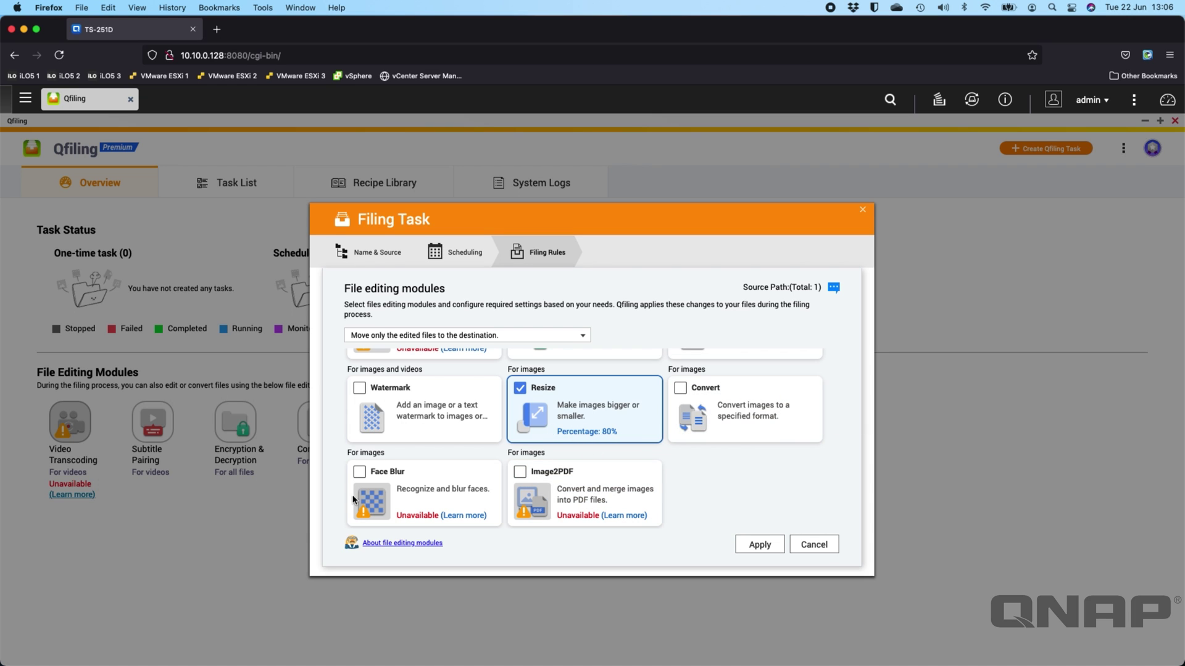
left_click(358, 389)
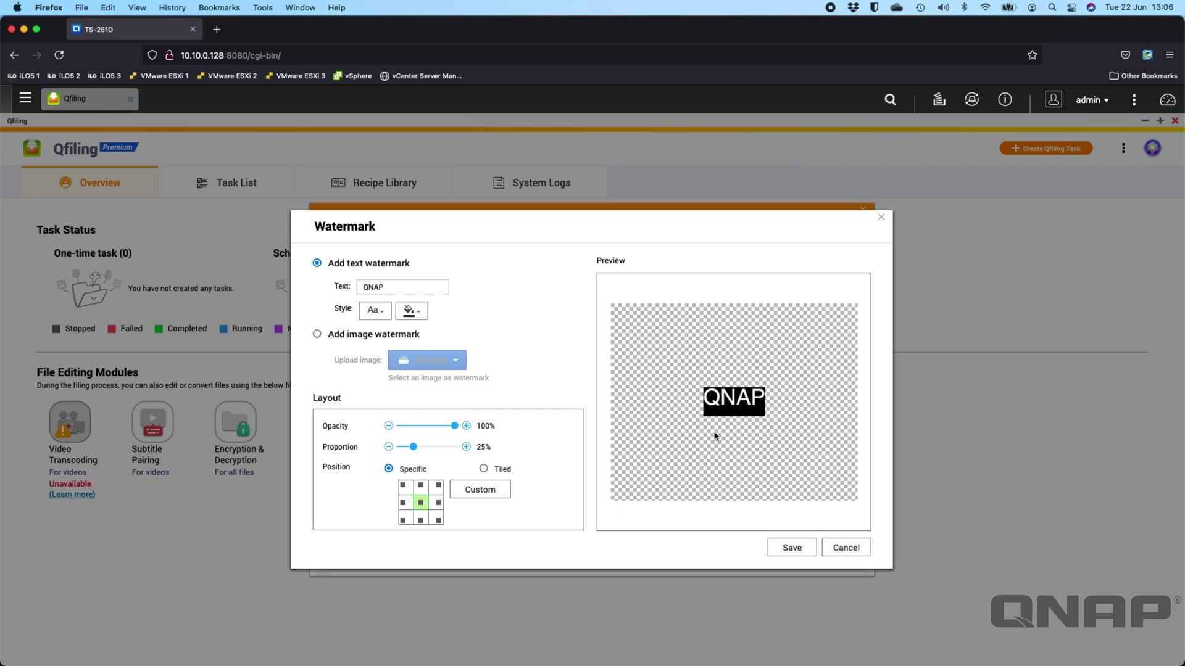
left_click(780, 542)
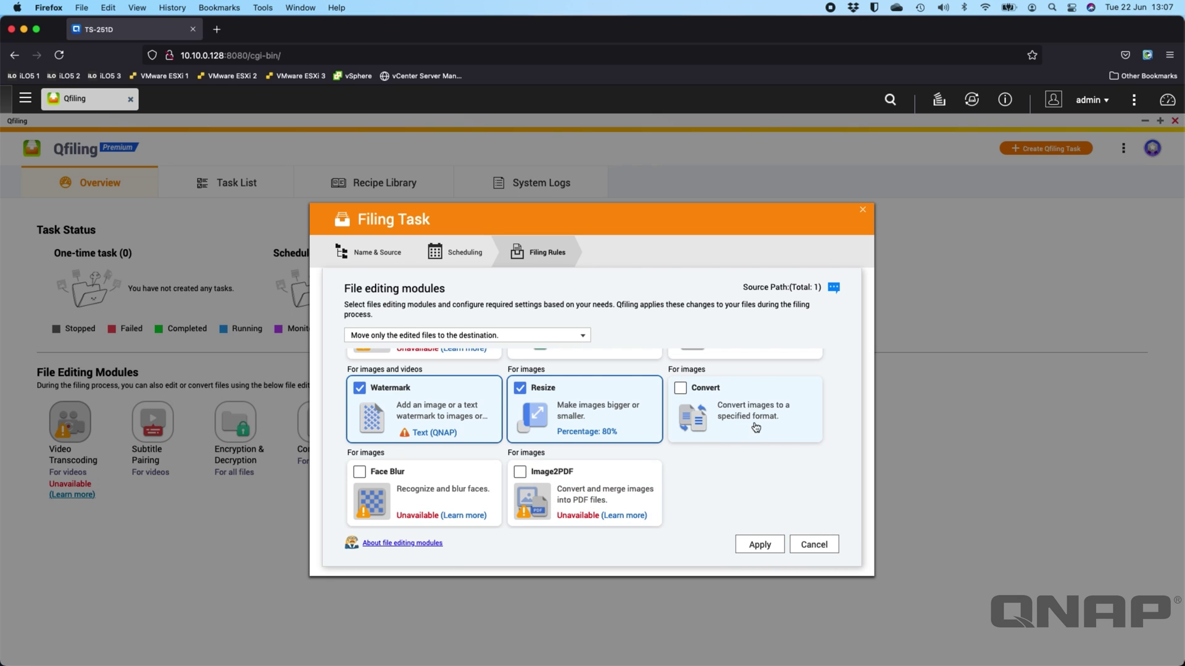
- Enable image conversion to PNG (.png) and apply all three editing modules to Rule1
left_click(726, 402)
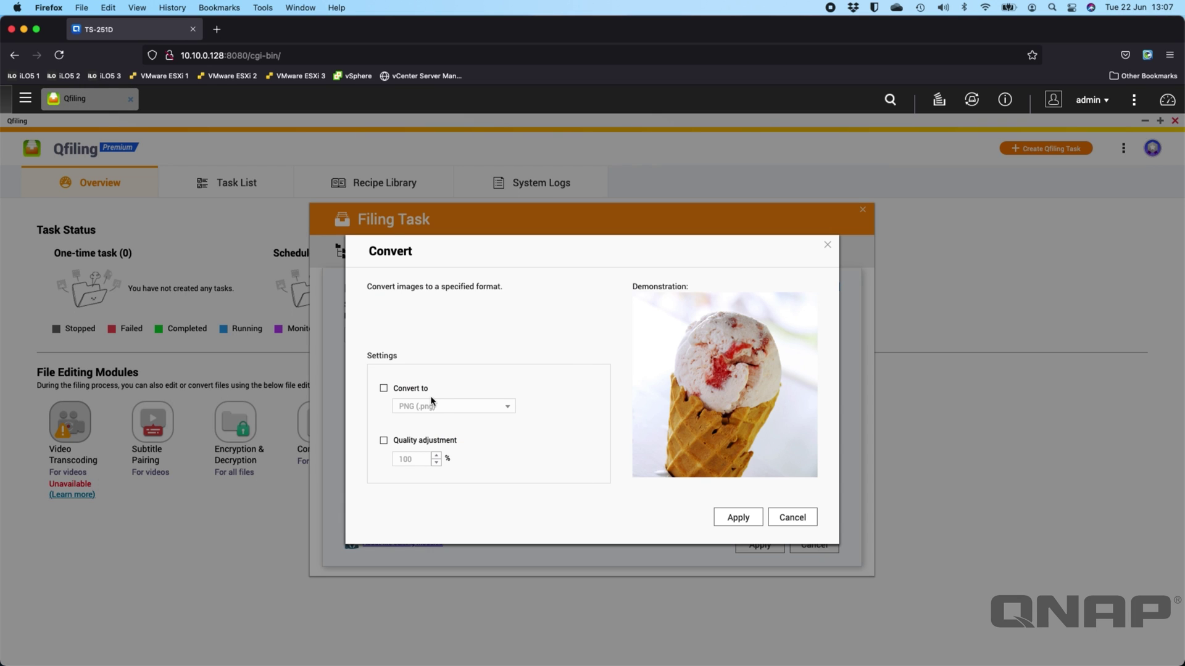
left_click(384, 389)
left_click(507, 407)
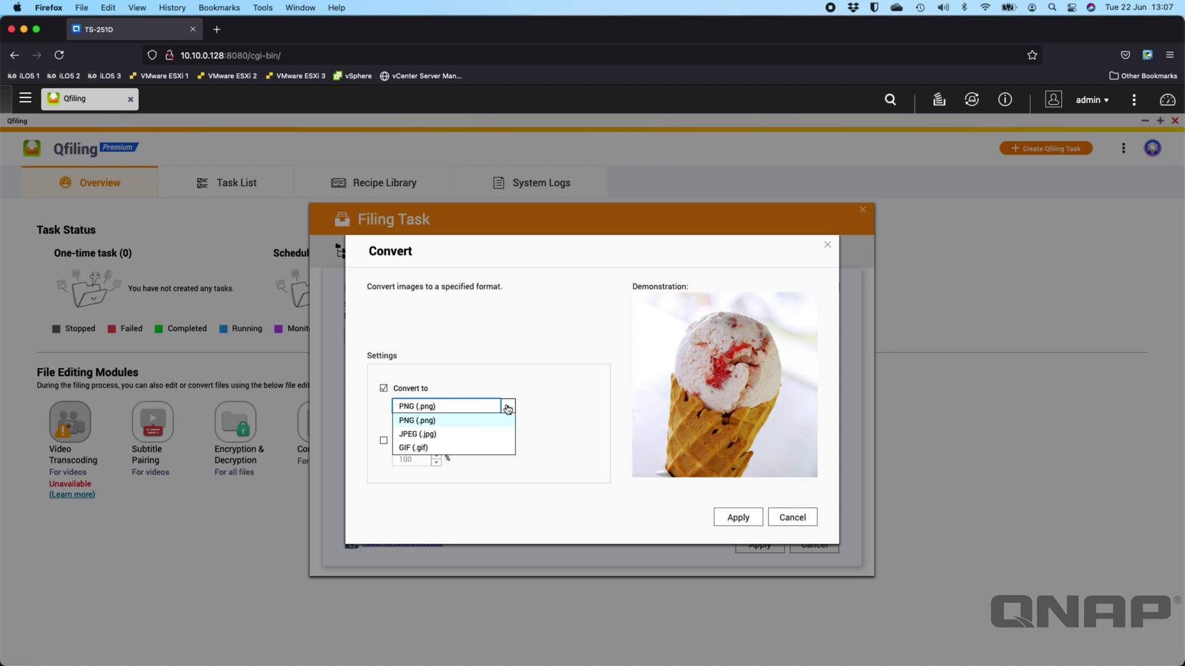
left_click(573, 361)
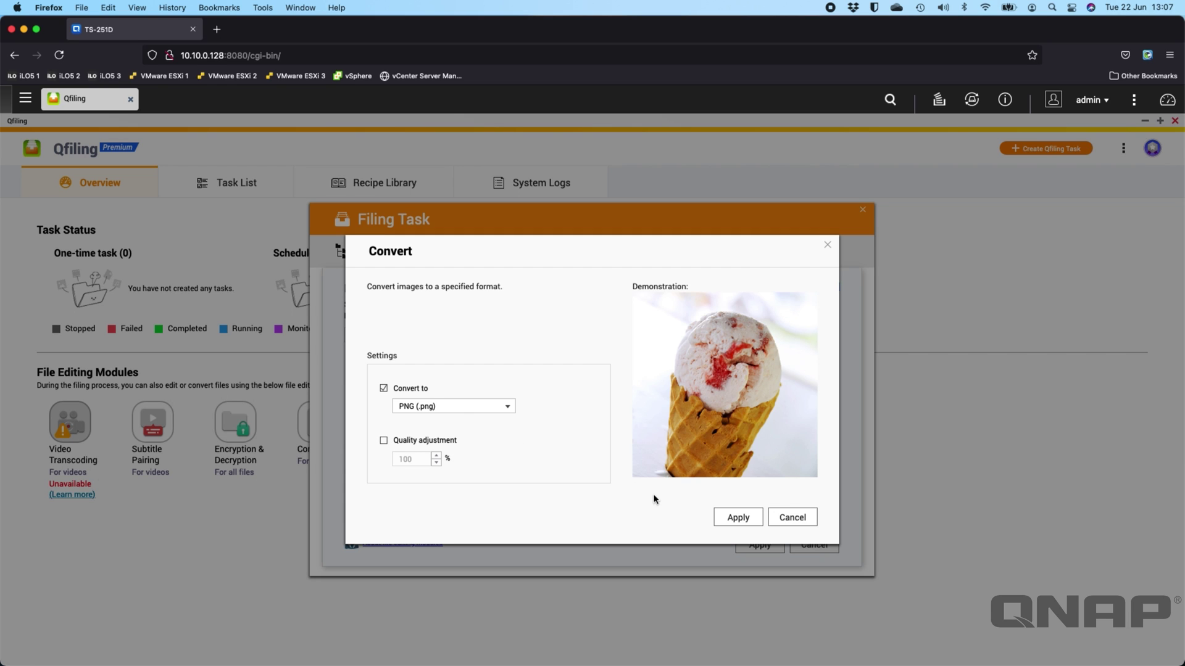
left_click(727, 524)
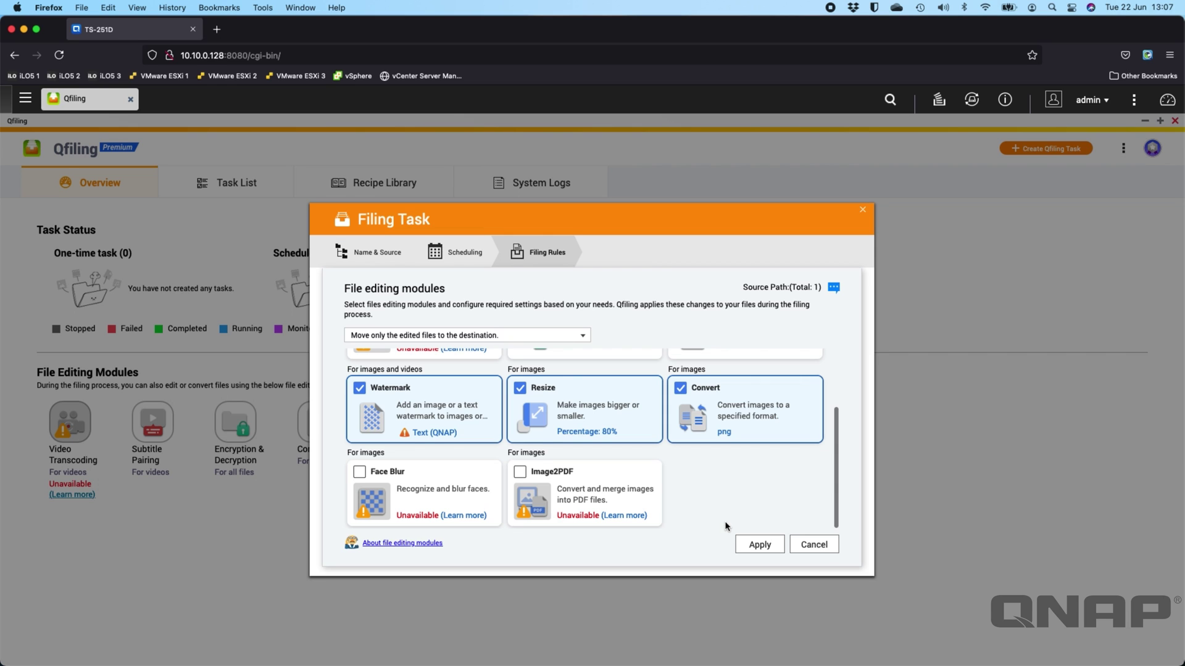
left_click(759, 544)
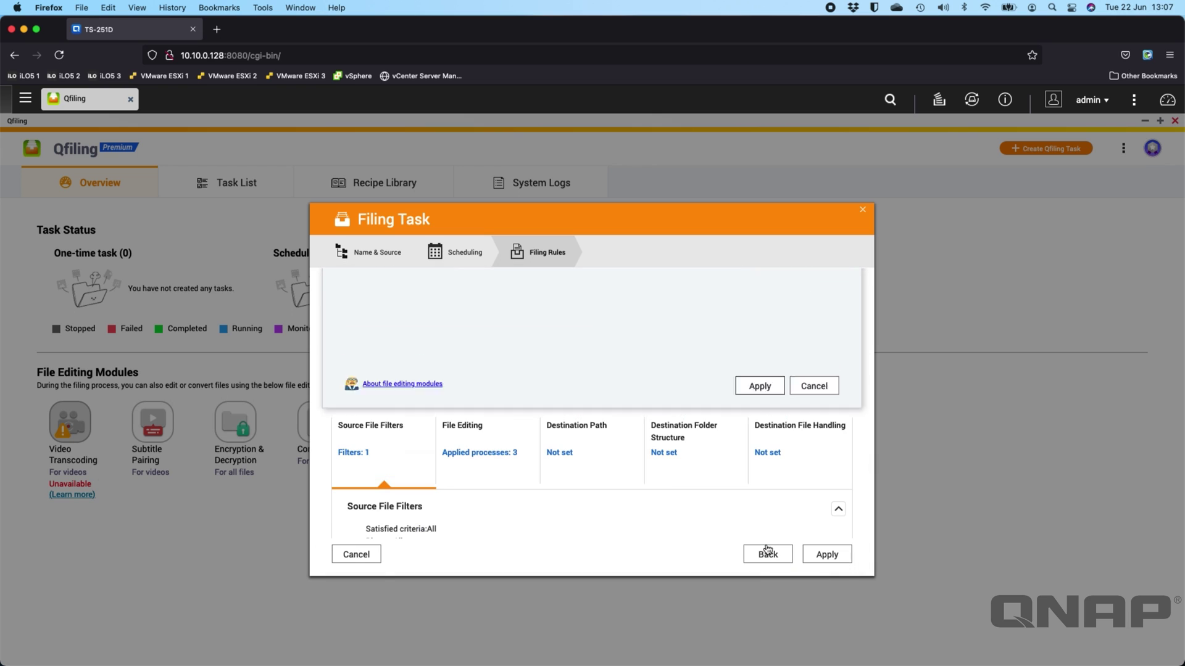
- Set Rule1's destination path to the Multimedia folder
left_click(495, 462)
scroll(560, 458, "down", 3)
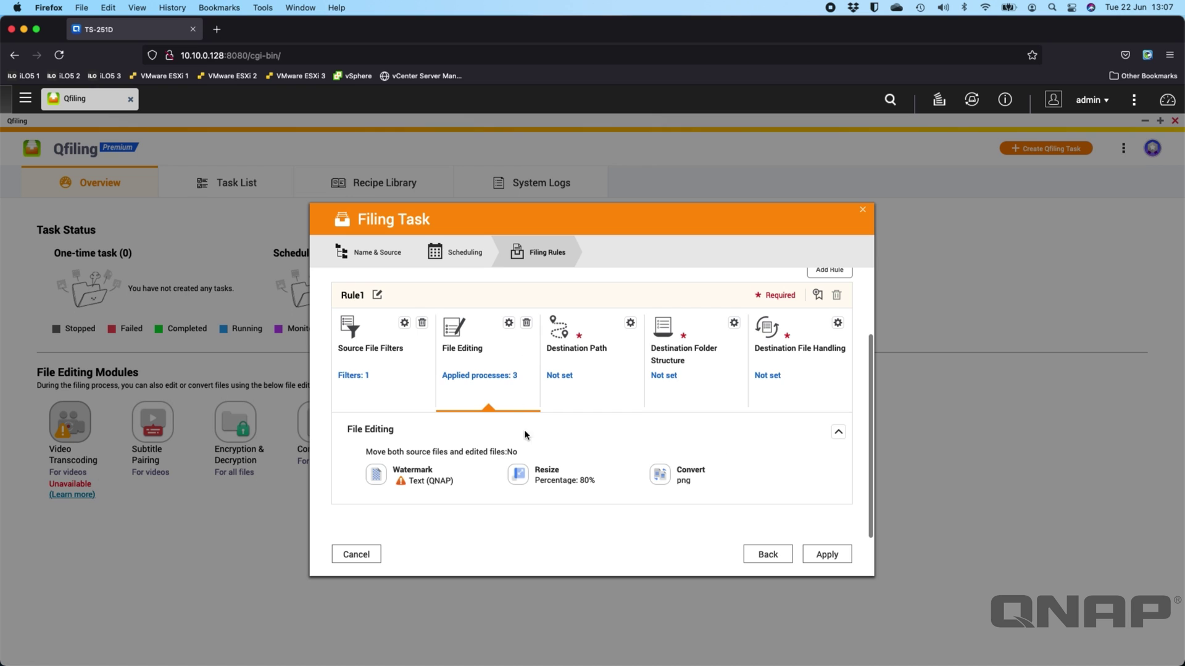
scroll(527, 440, "up", 3)
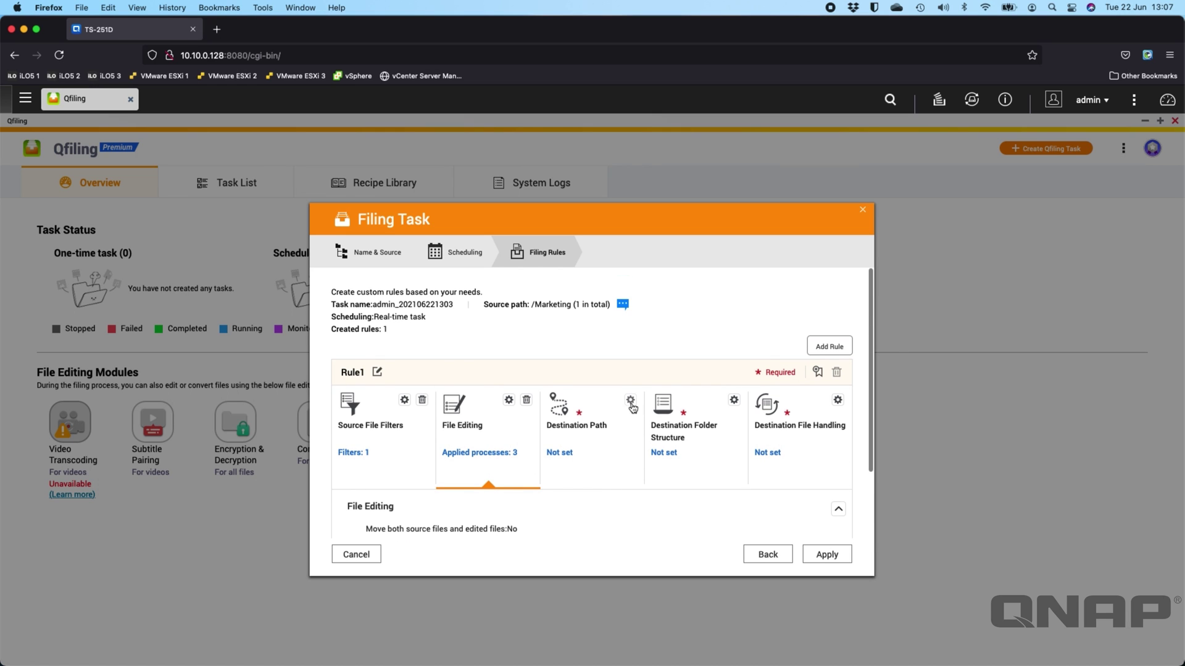
left_click(630, 402)
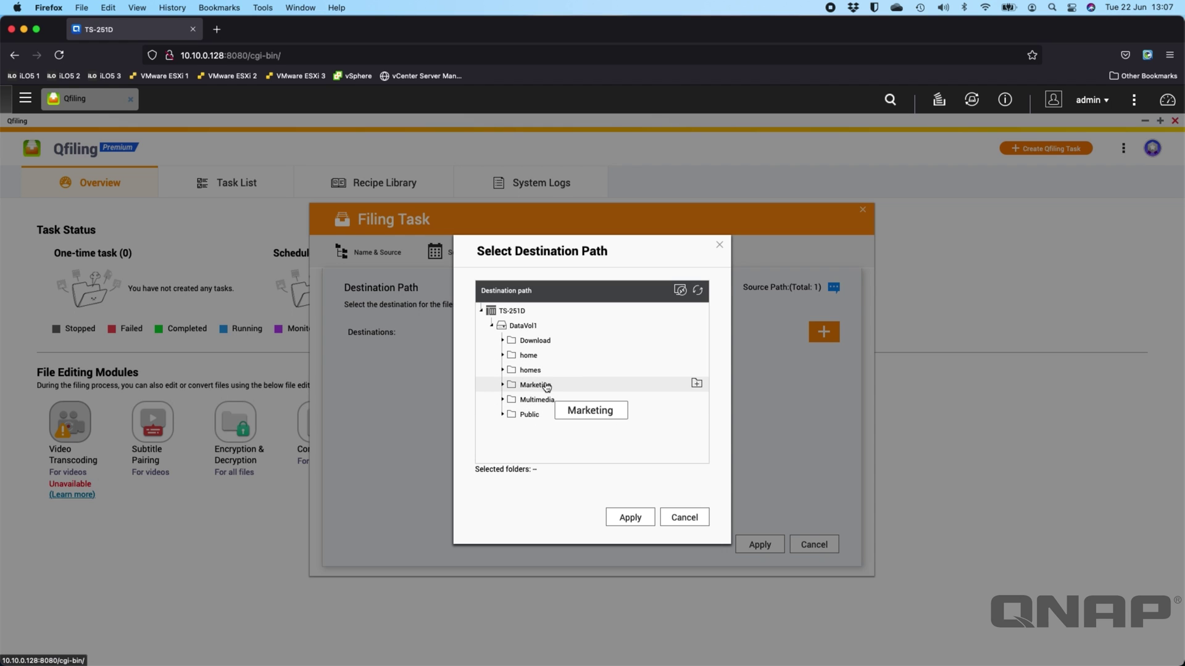
left_click(541, 400)
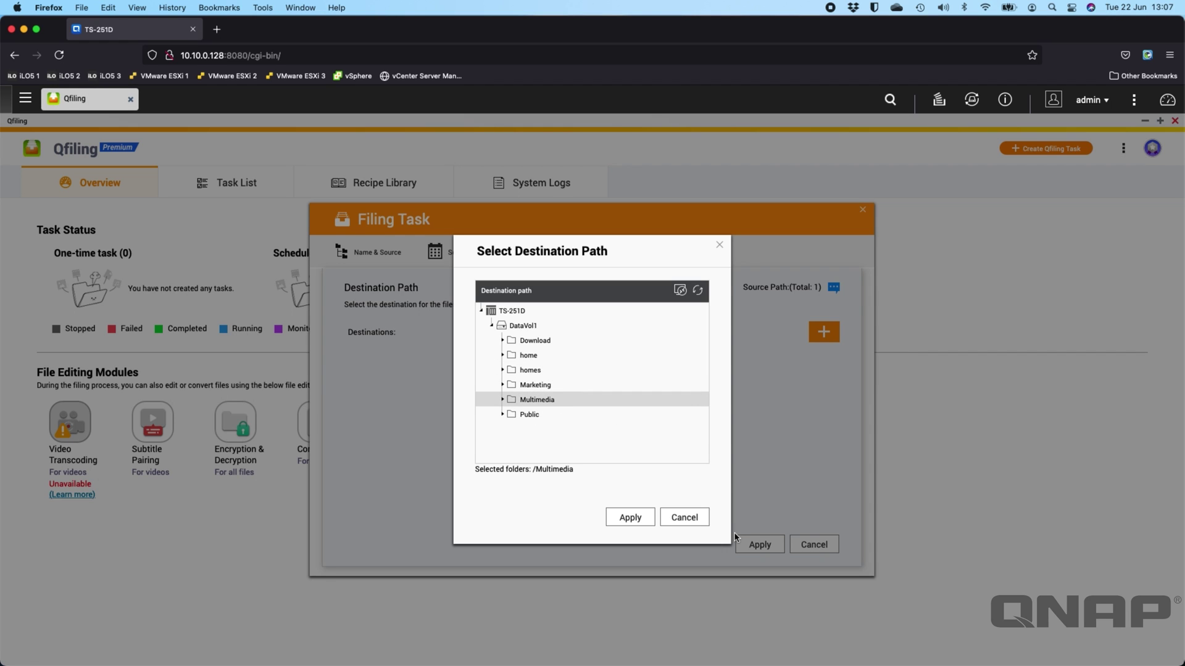
left_click(630, 518)
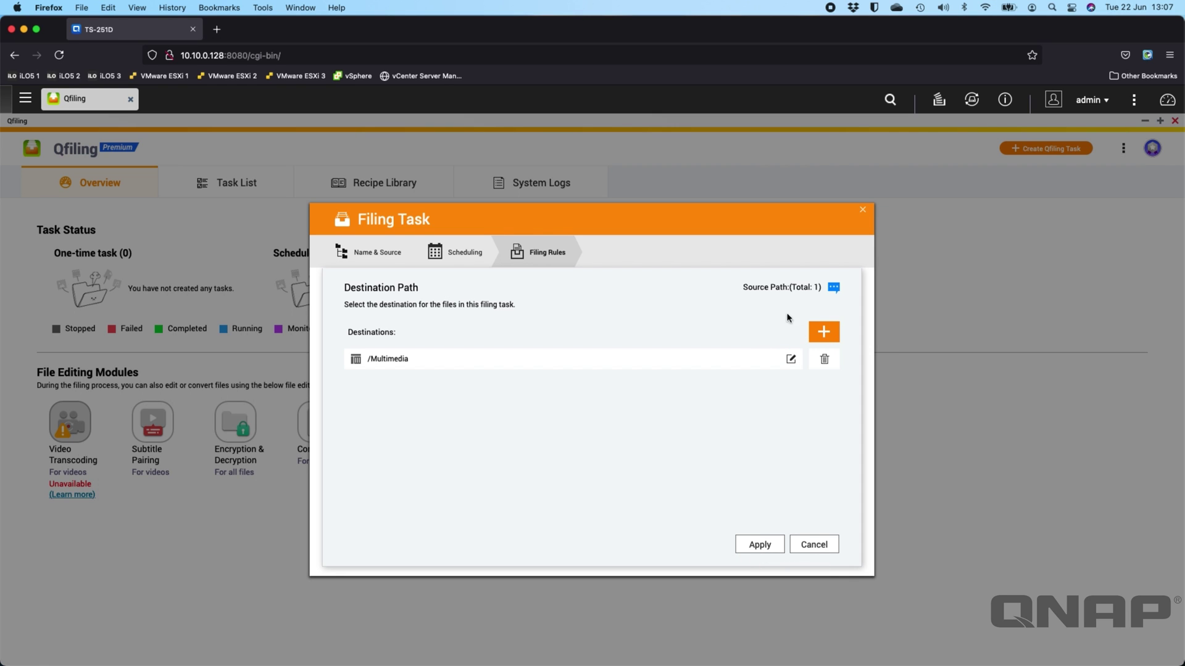
- Add Public as a second destination, remove it, and save /Multimedia as the only path
left_click(814, 328)
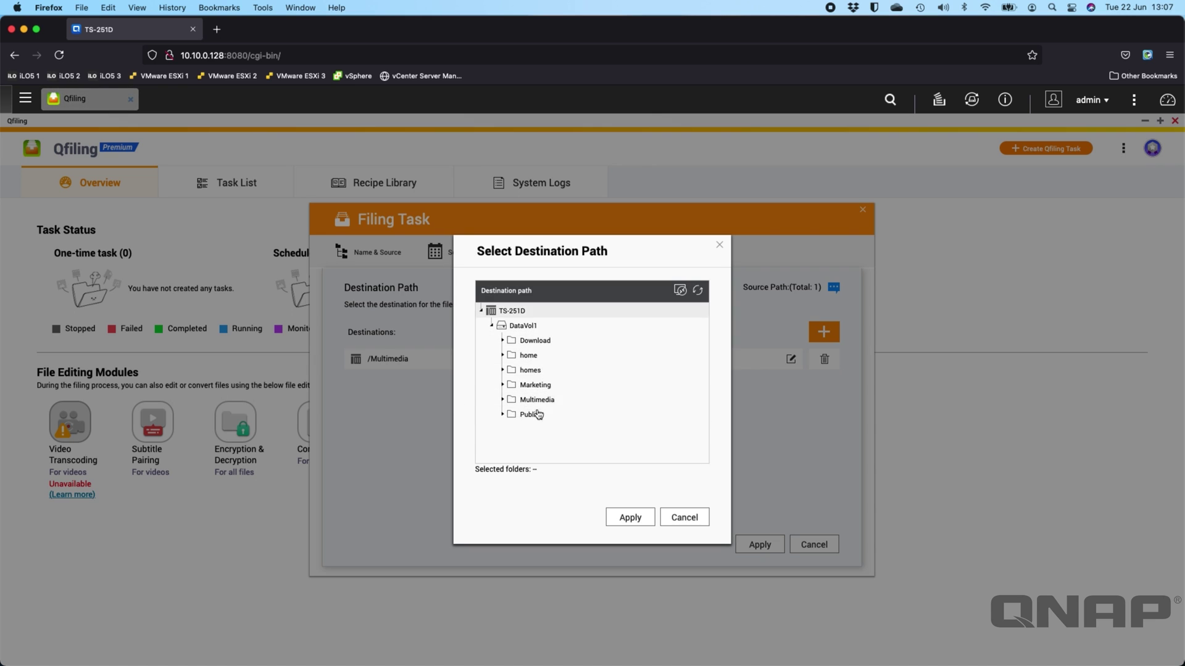
left_click(529, 415)
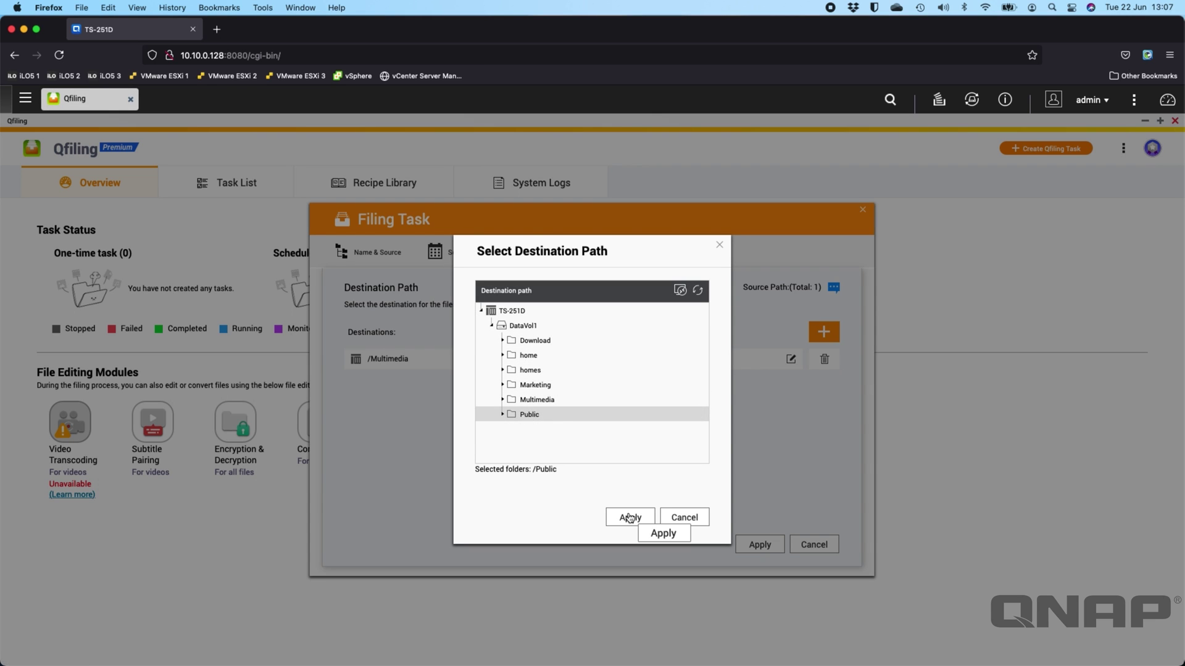
left_click(630, 517)
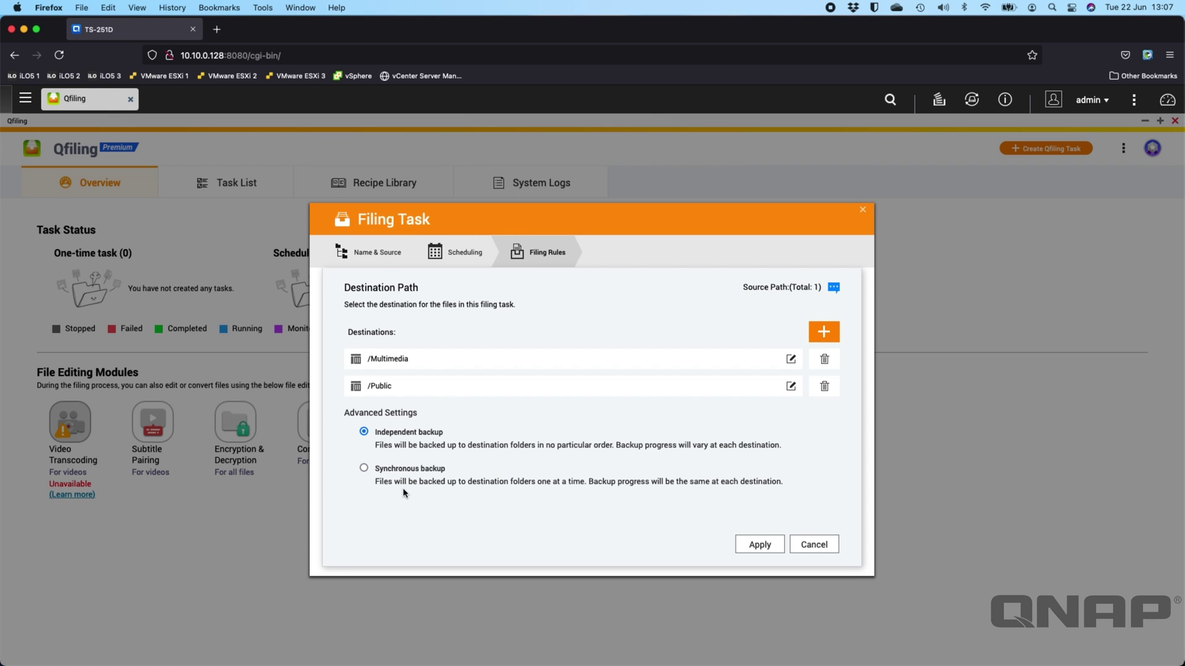
left_click(824, 386)
left_click(623, 419)
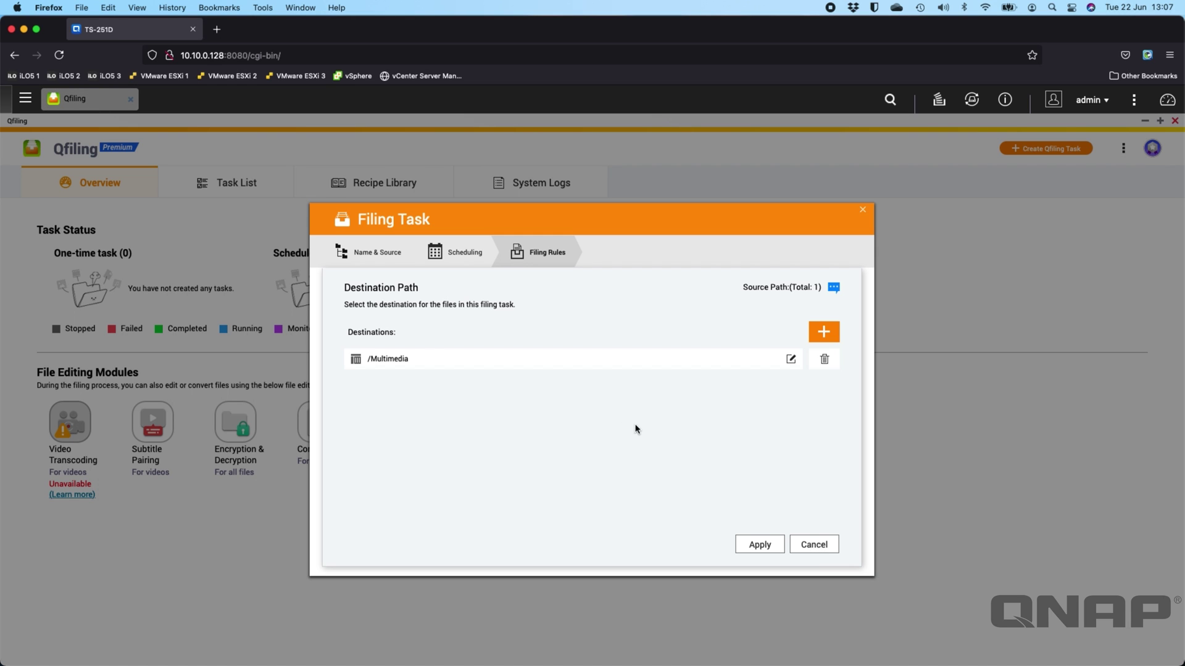
left_click(760, 543)
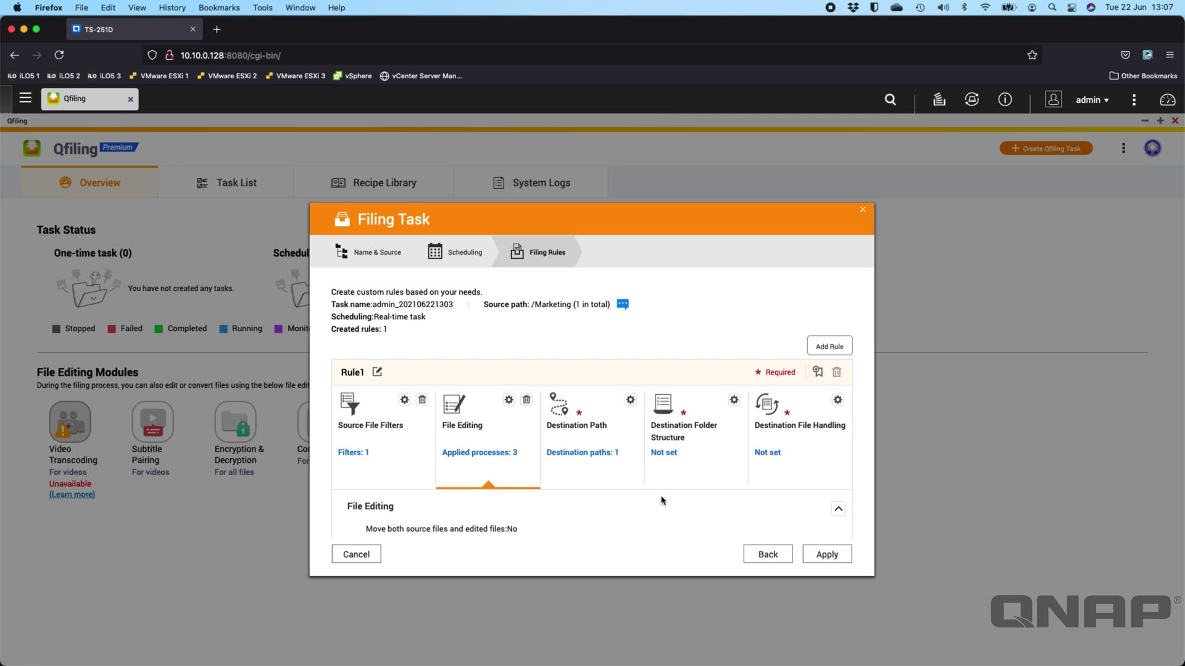
left_click(732, 401)
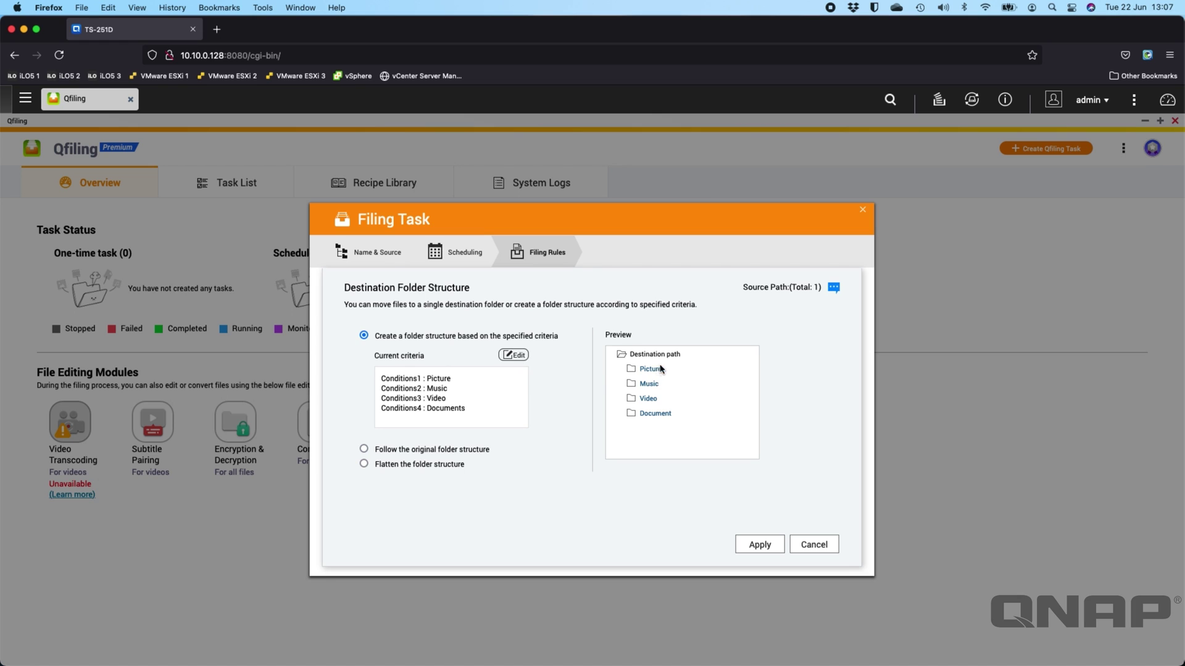
- Delete the Music, Video and Documents conditions, leaving only Picture, and save the destination folder structure
left_click(517, 359)
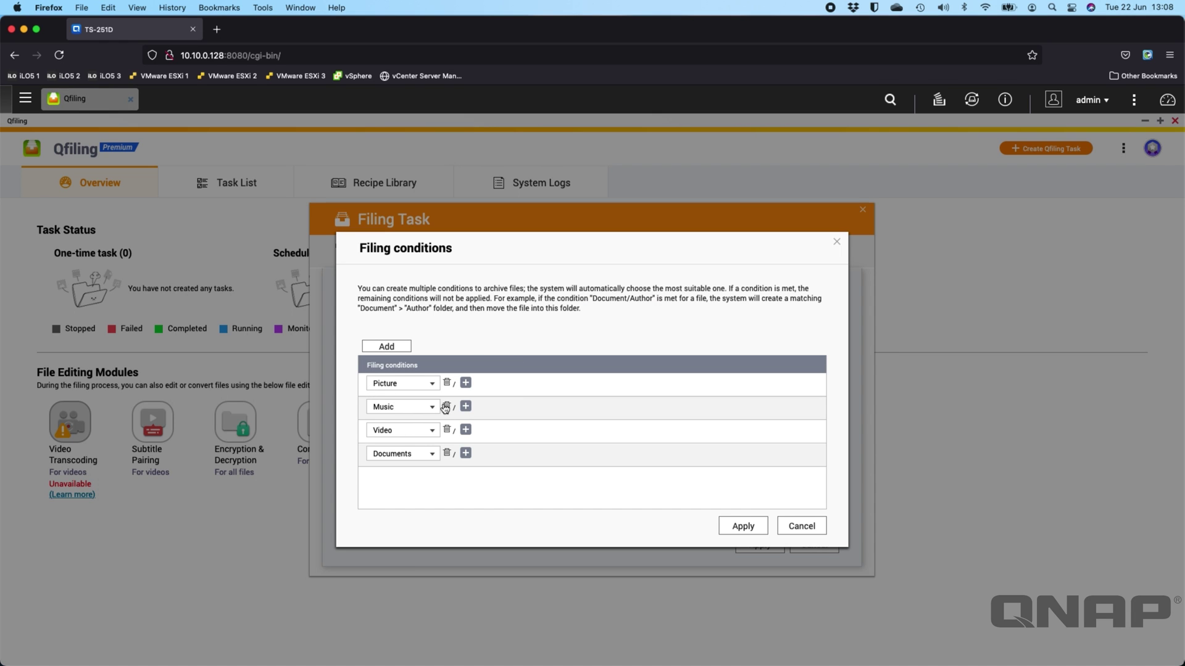
left_click(445, 408)
left_click(446, 408)
left_click(446, 409)
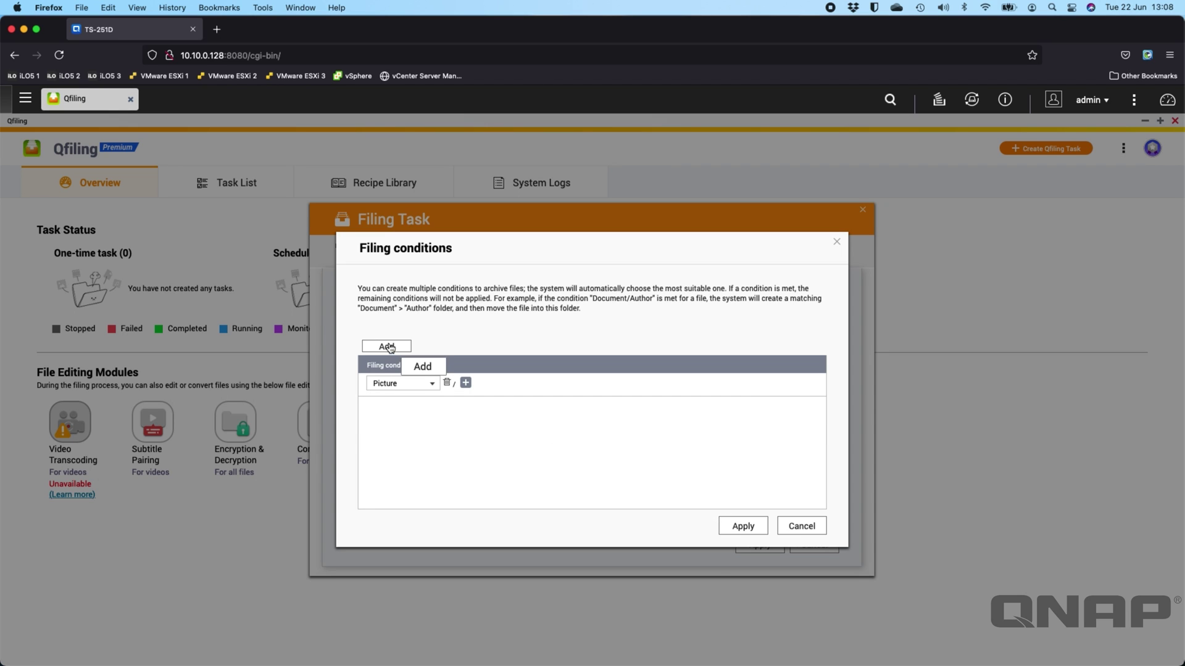
left_click(746, 526)
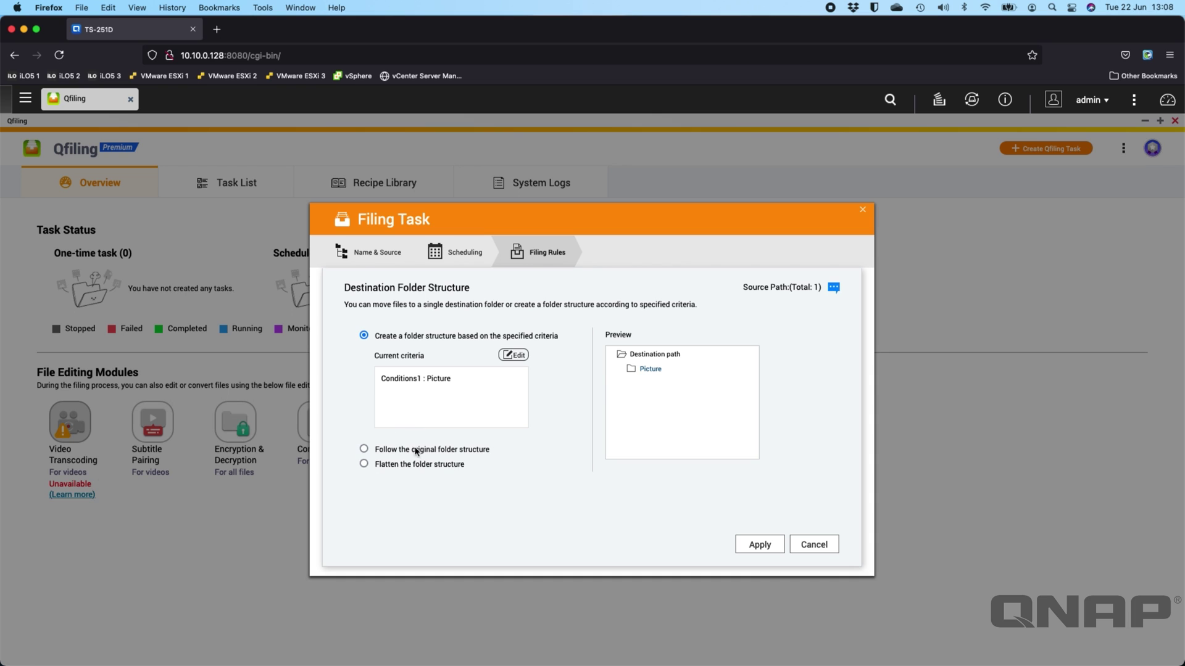
left_click(758, 545)
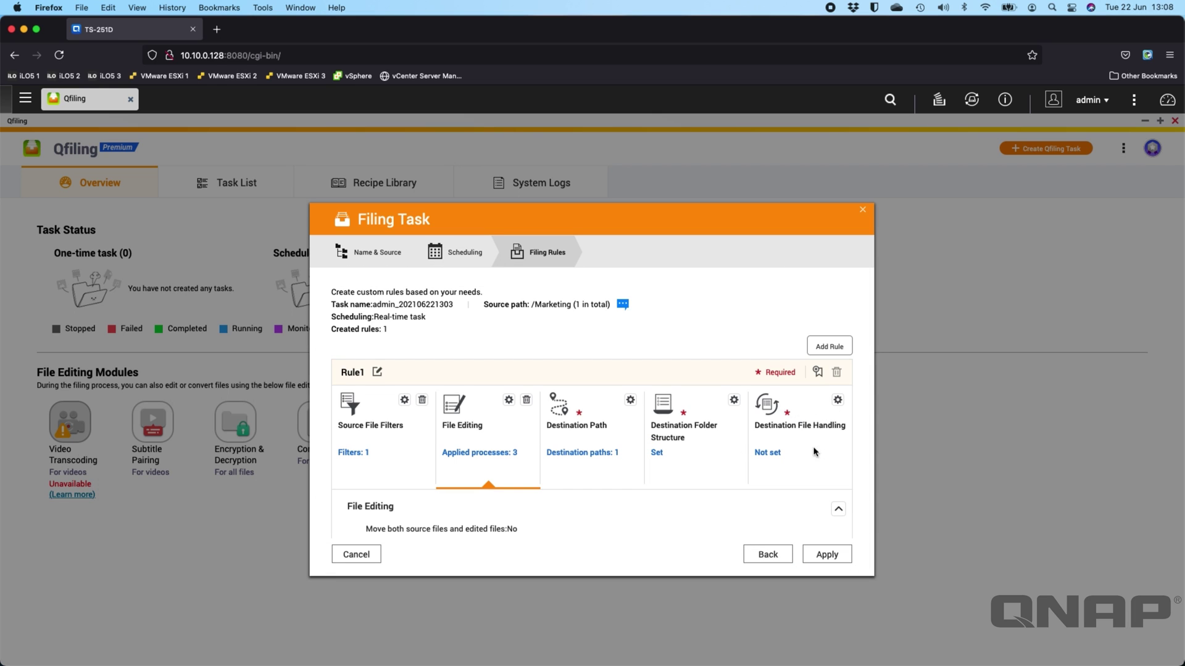
- Accept the default destination file handling for Rule1 and create the filing task
left_click(838, 401)
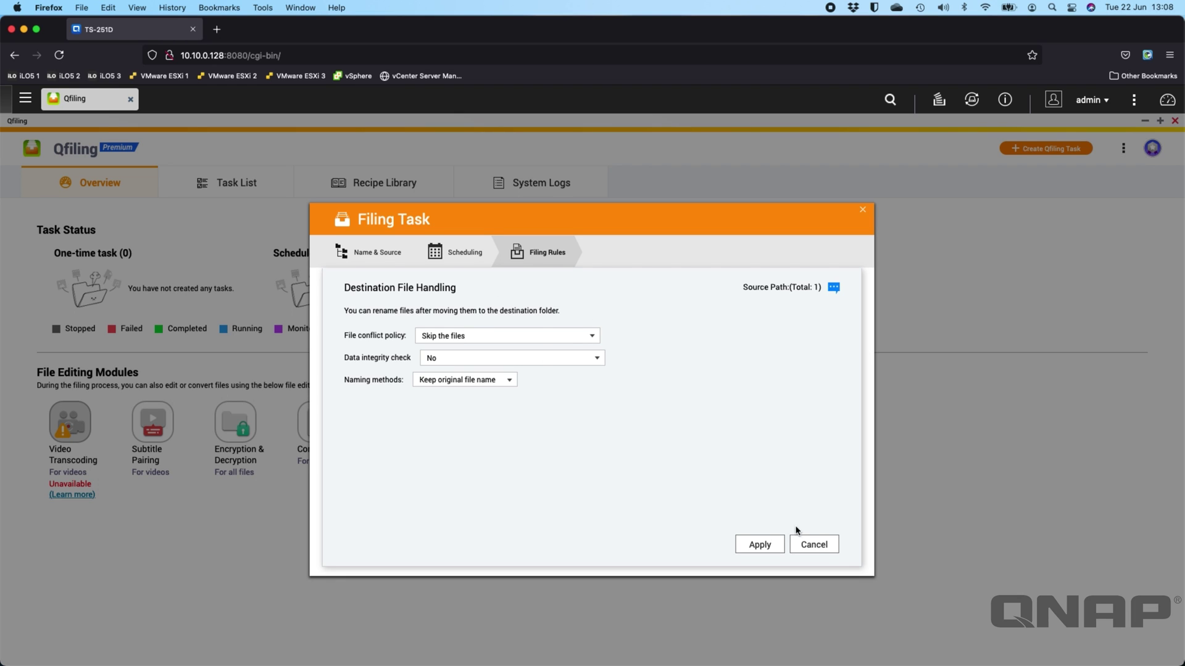
left_click(809, 548)
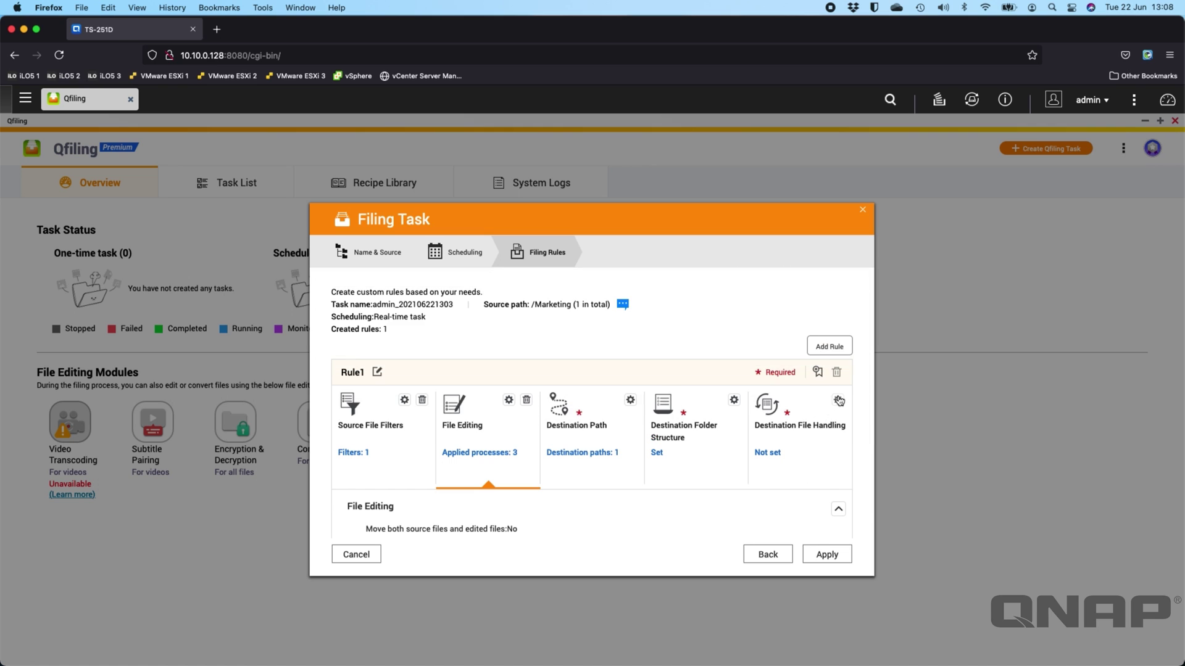
left_click(839, 402)
left_click(760, 546)
scroll(571, 503, "down", 3)
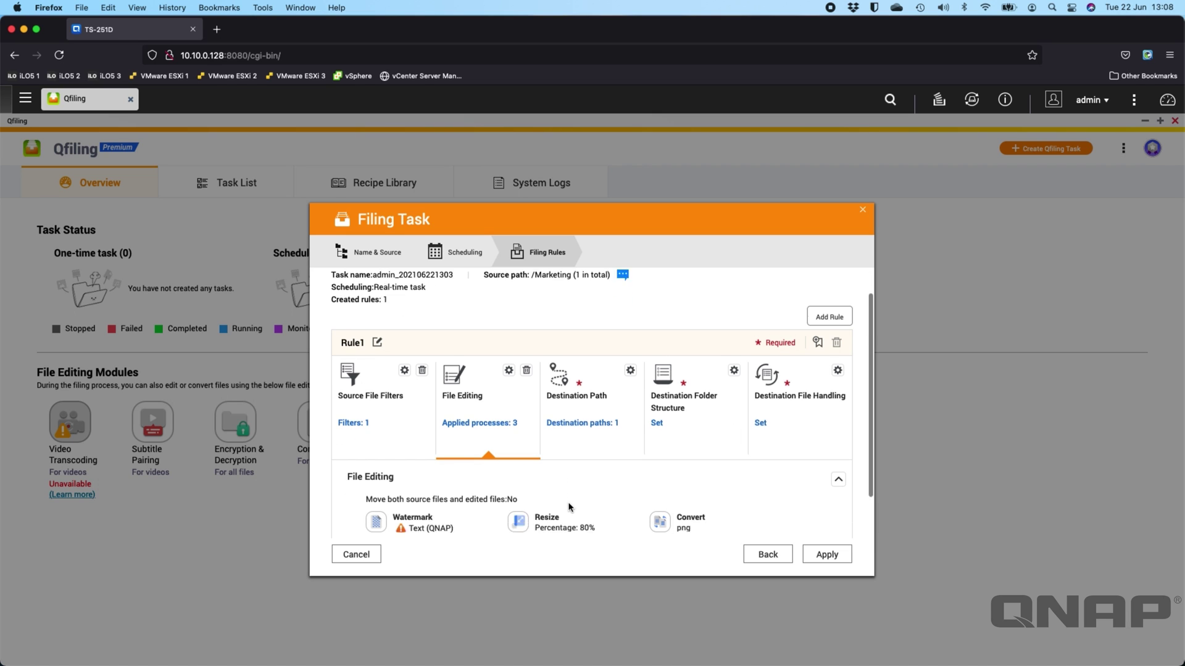
left_click(826, 554)
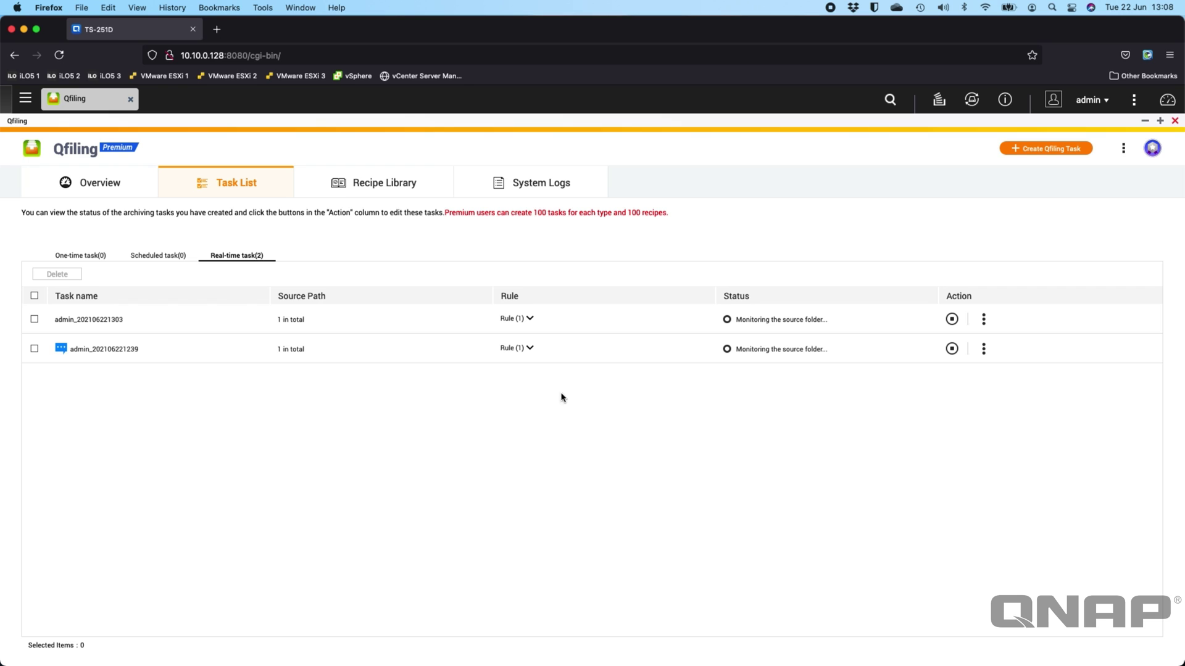
- Check the new real-time task, then open the Photography Enthusiast recipe in the Recipe Library
mouse_move(75, 361)
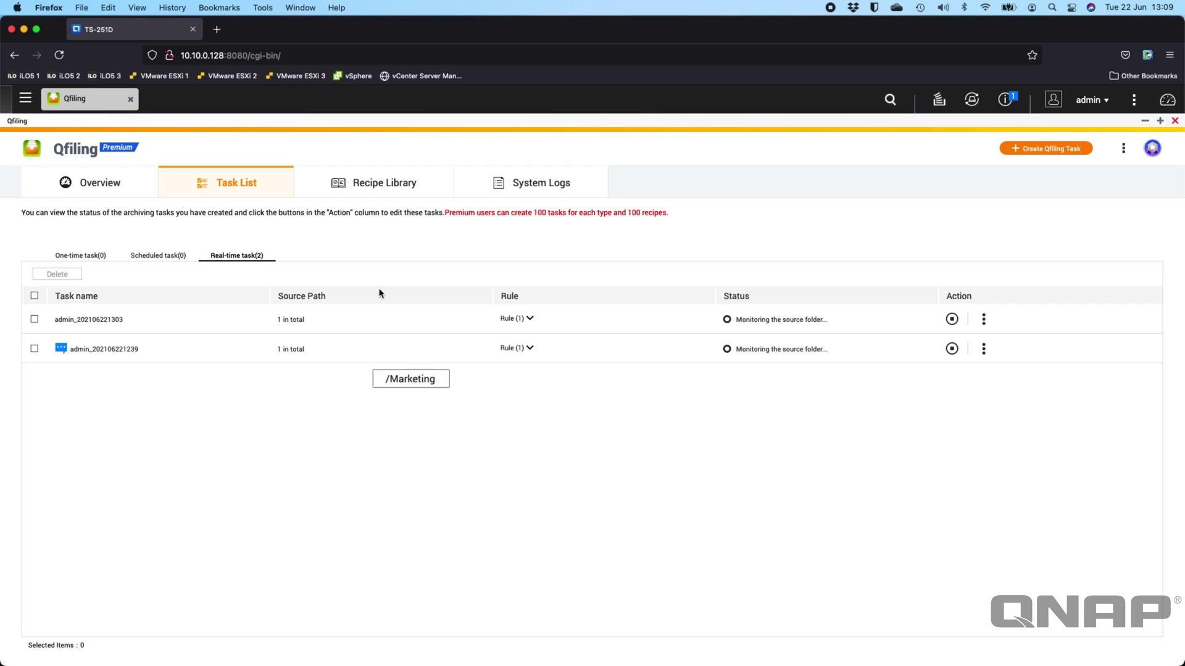
left_click(385, 184)
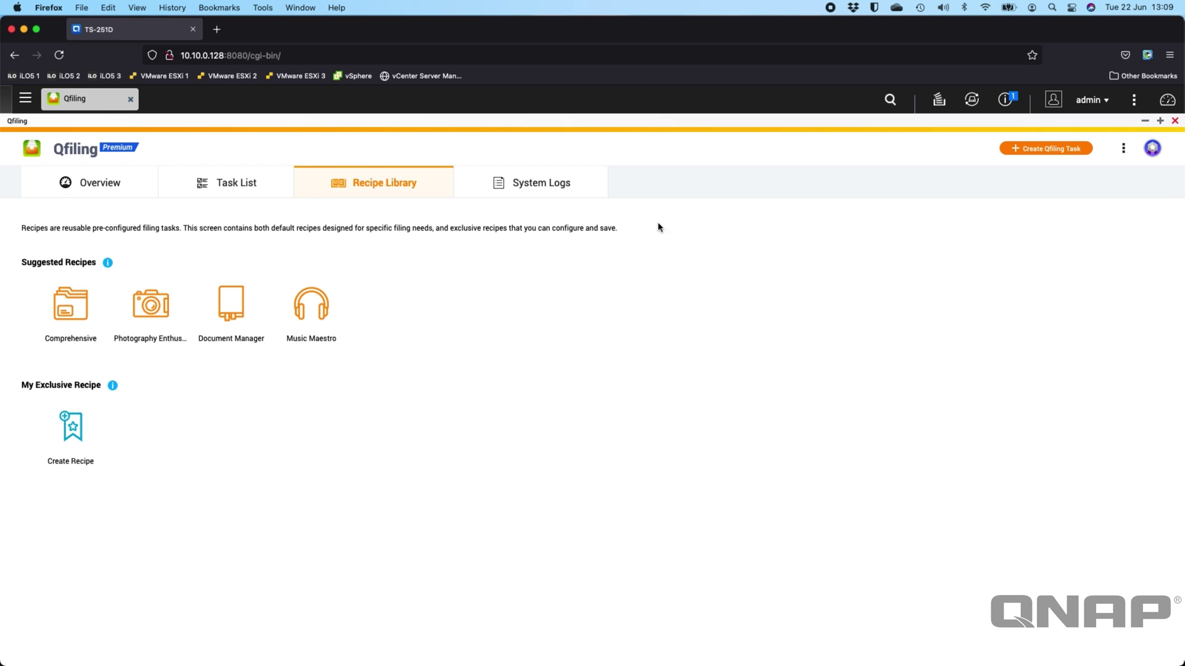
left_click(163, 315)
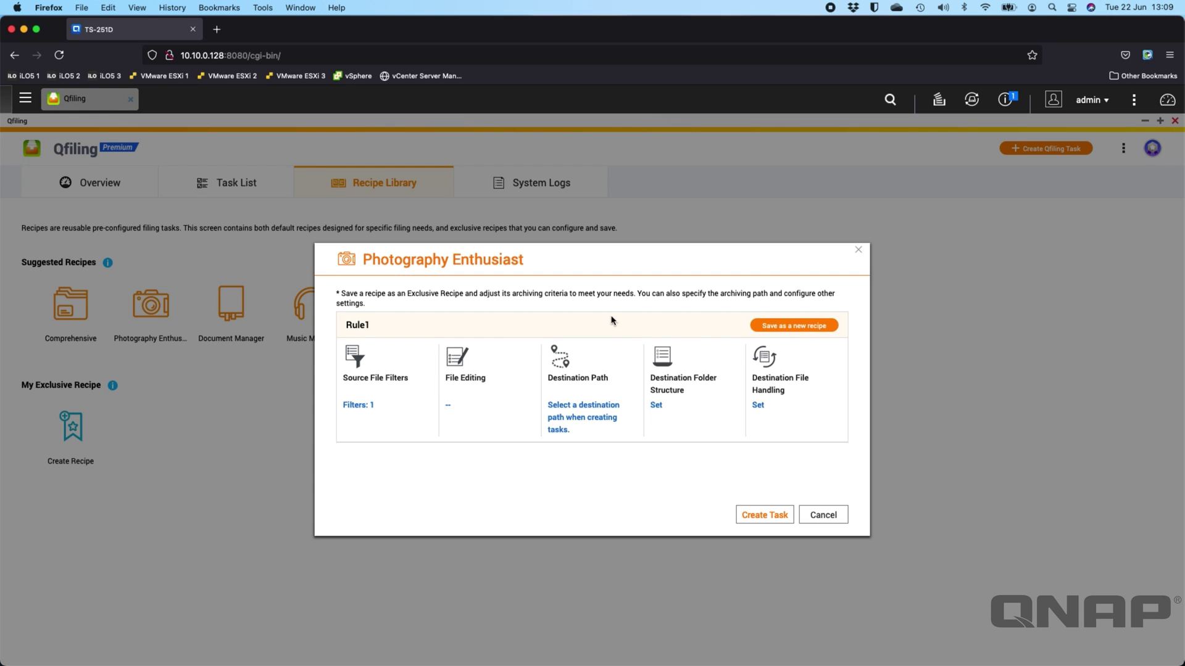
left_click(369, 381)
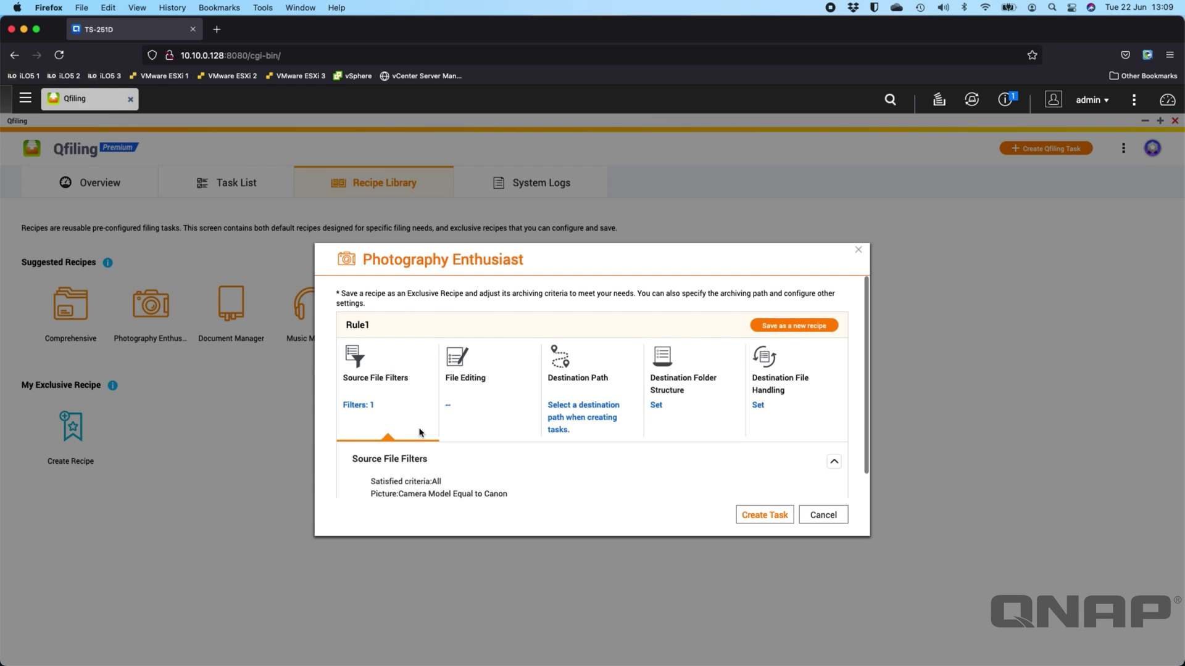
scroll(392, 469, "down", 1)
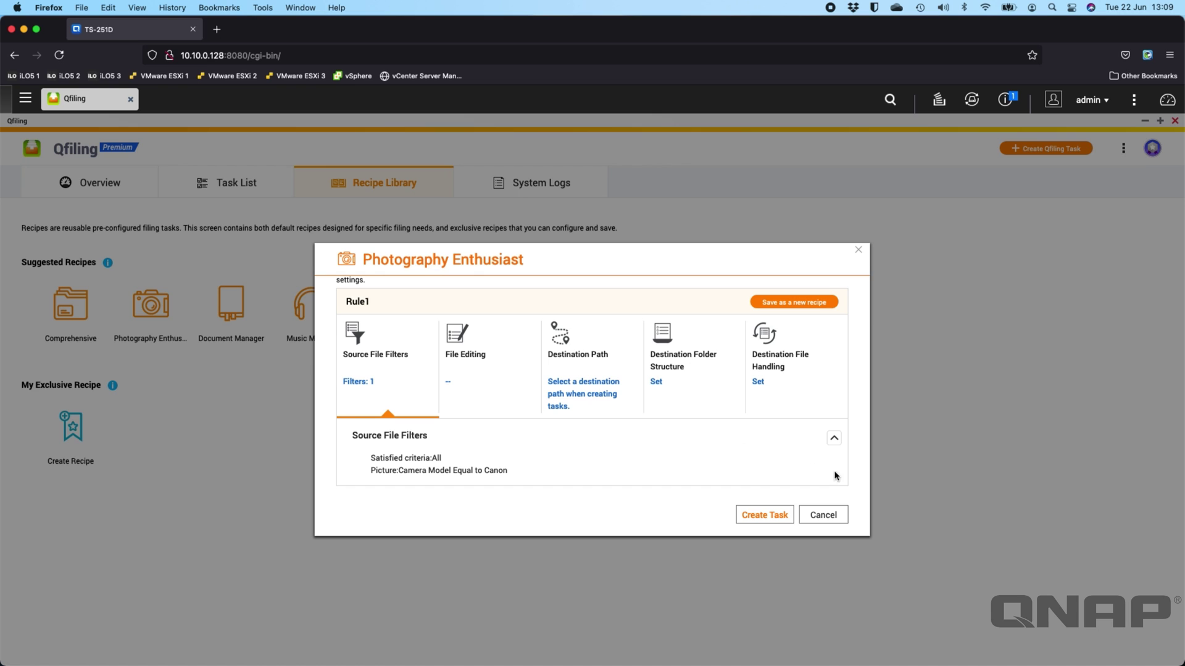
left_click(838, 515)
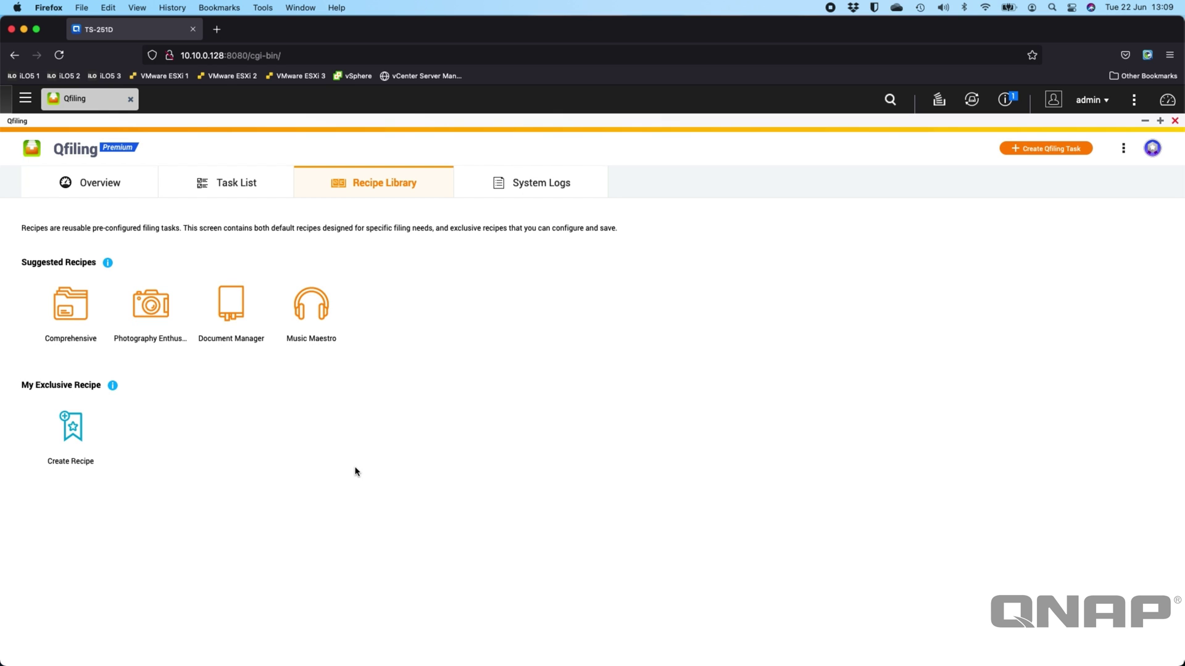
left_click(224, 310)
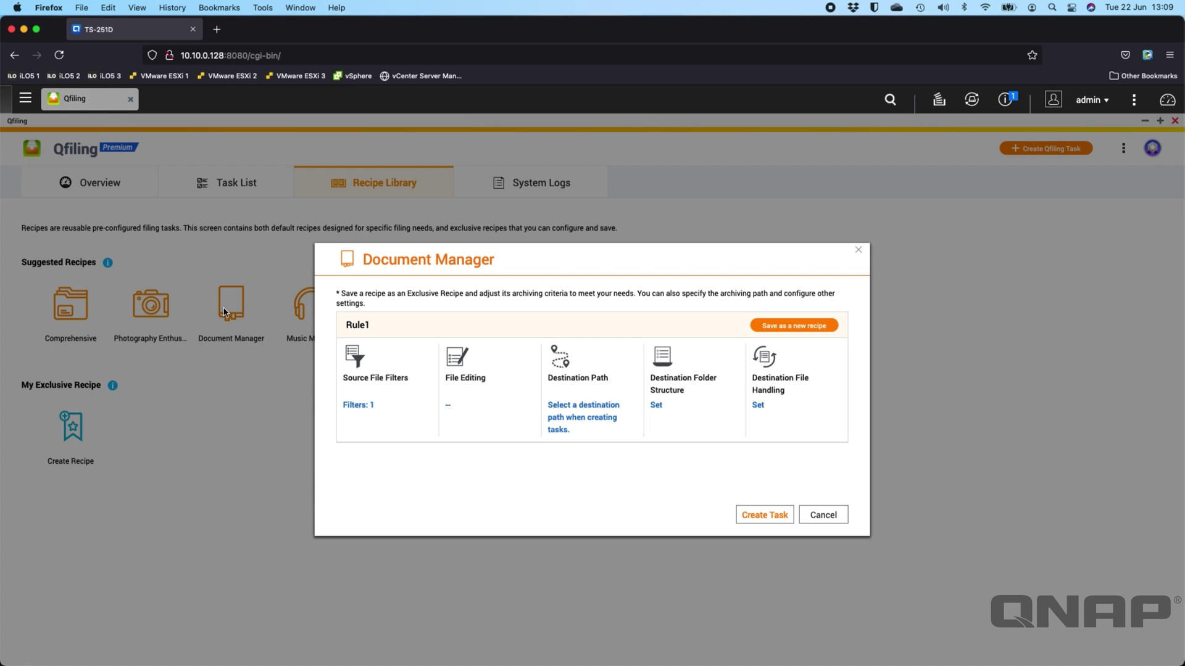
left_click(380, 409)
scroll(463, 493, "down", 1)
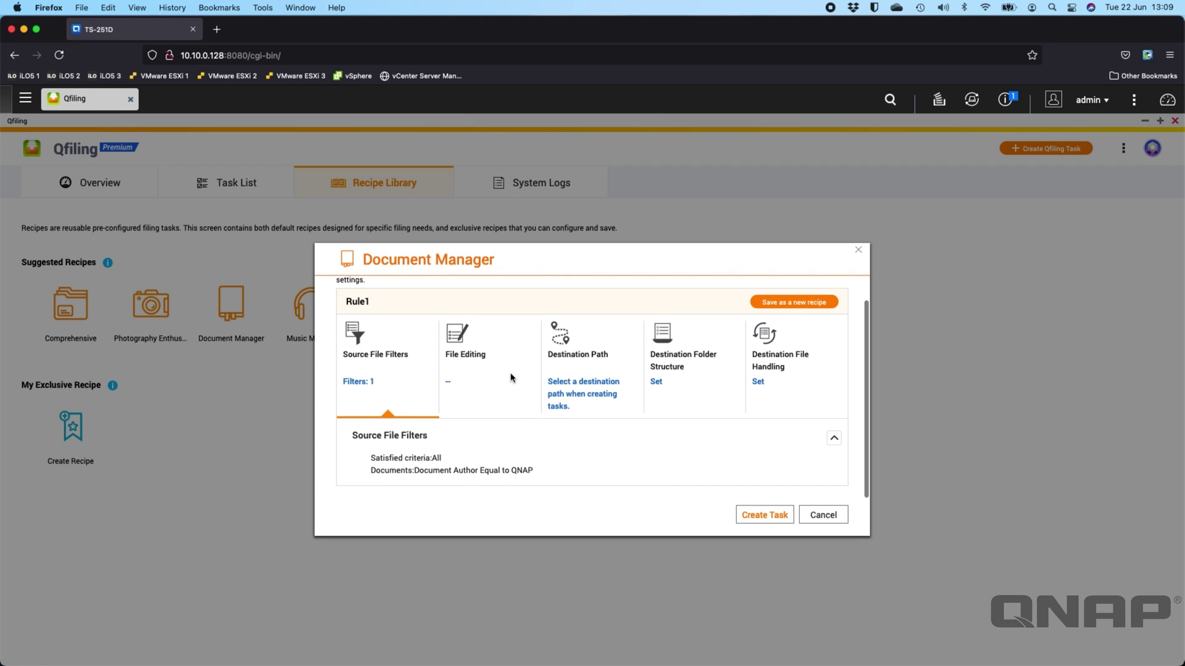
left_click(491, 367)
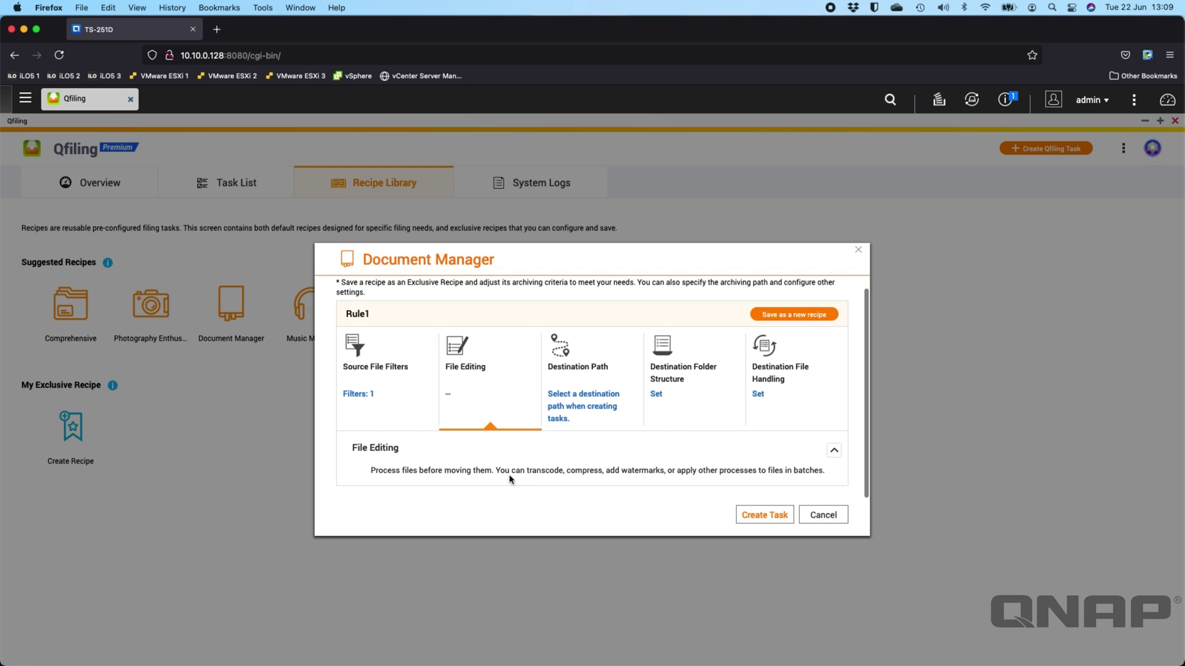
left_click(623, 373)
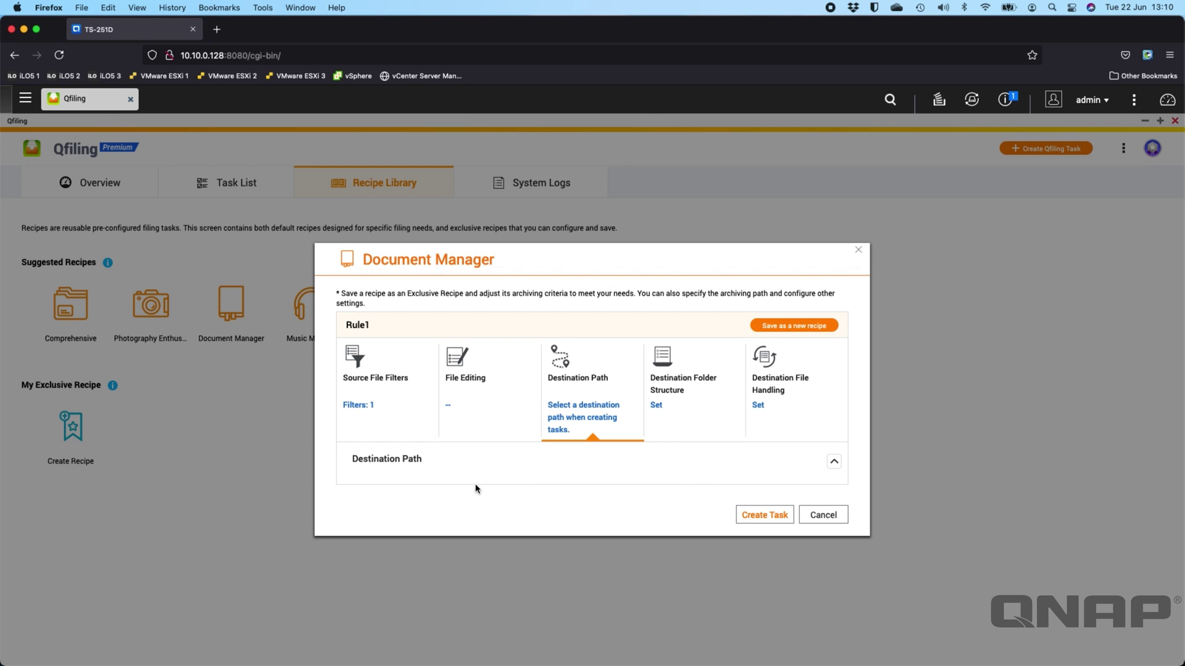
left_click(680, 391)
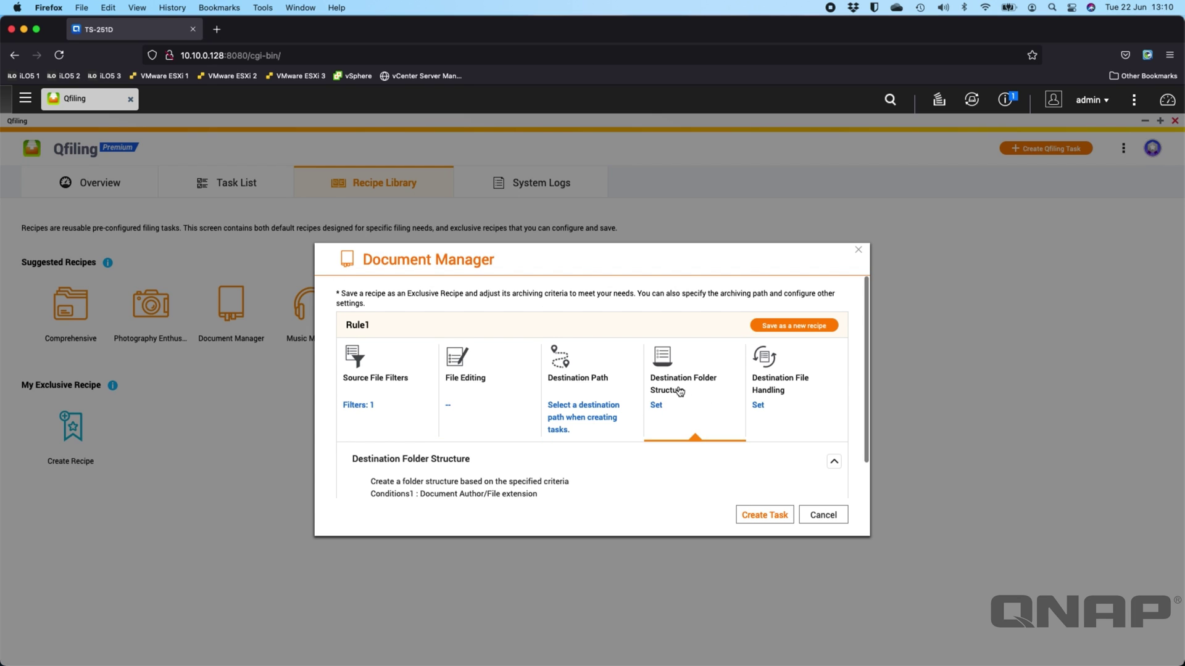
scroll(647, 479, "down", 2)
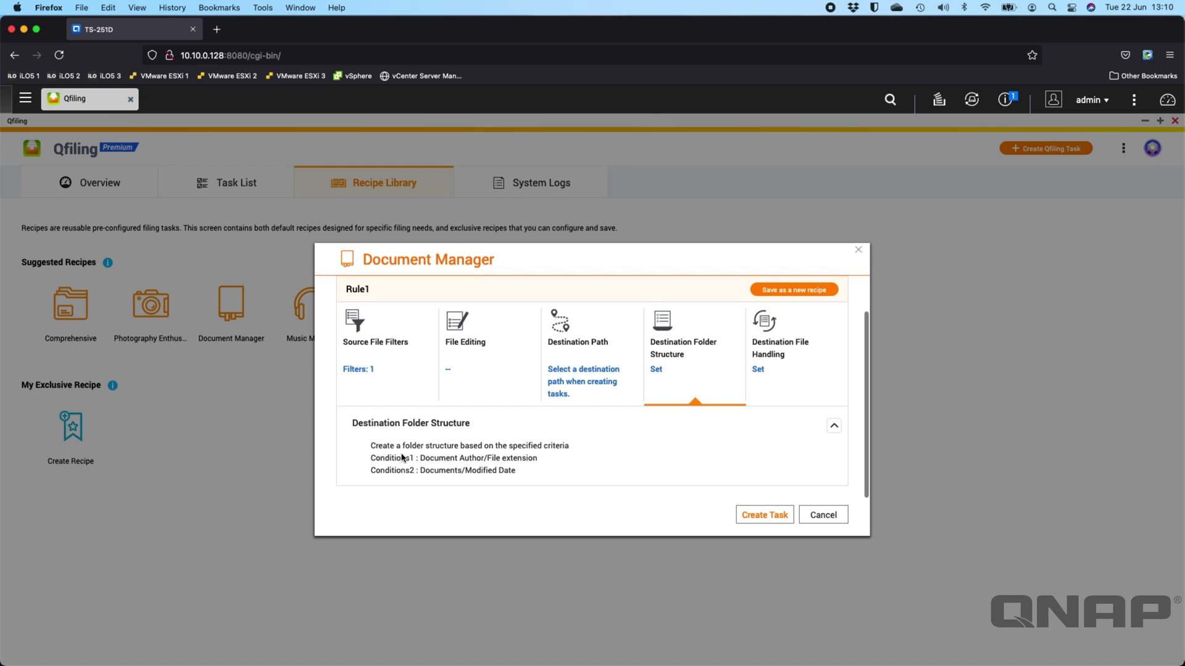
left_click(809, 359)
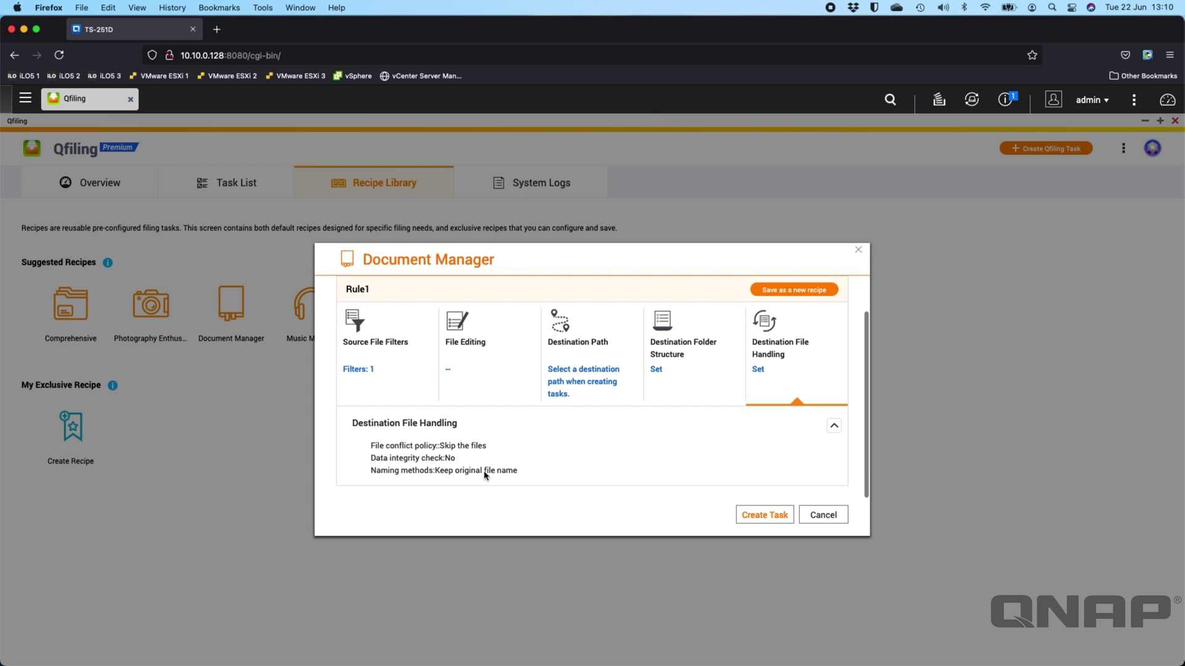
left_click(835, 516)
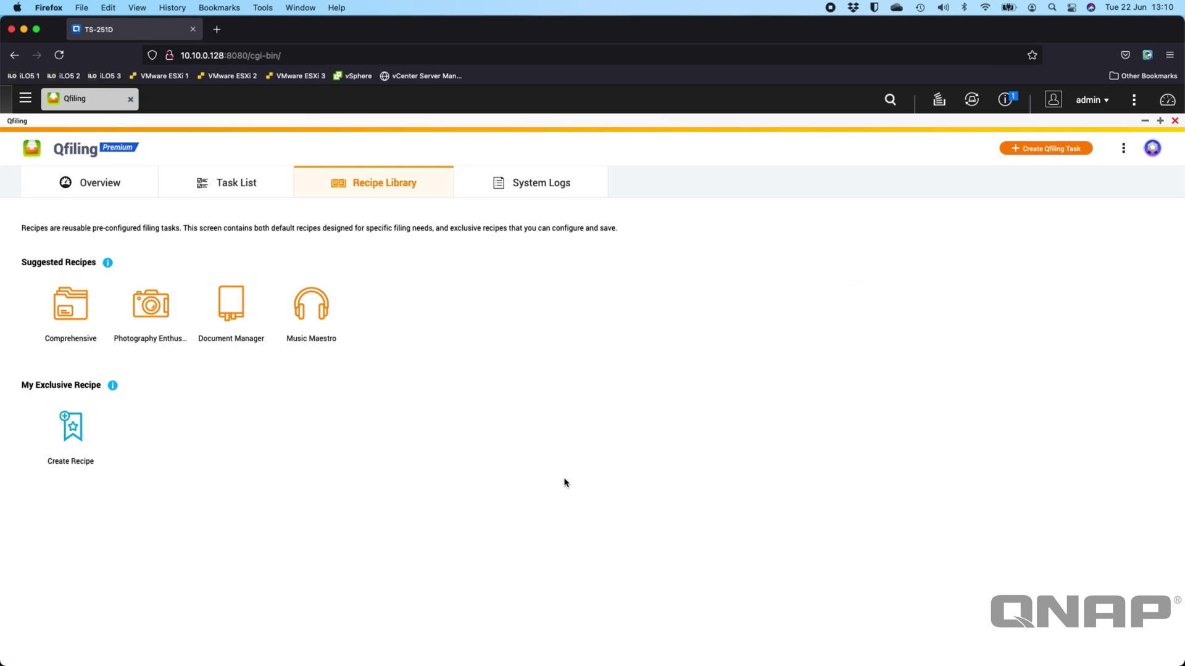
left_click(62, 444)
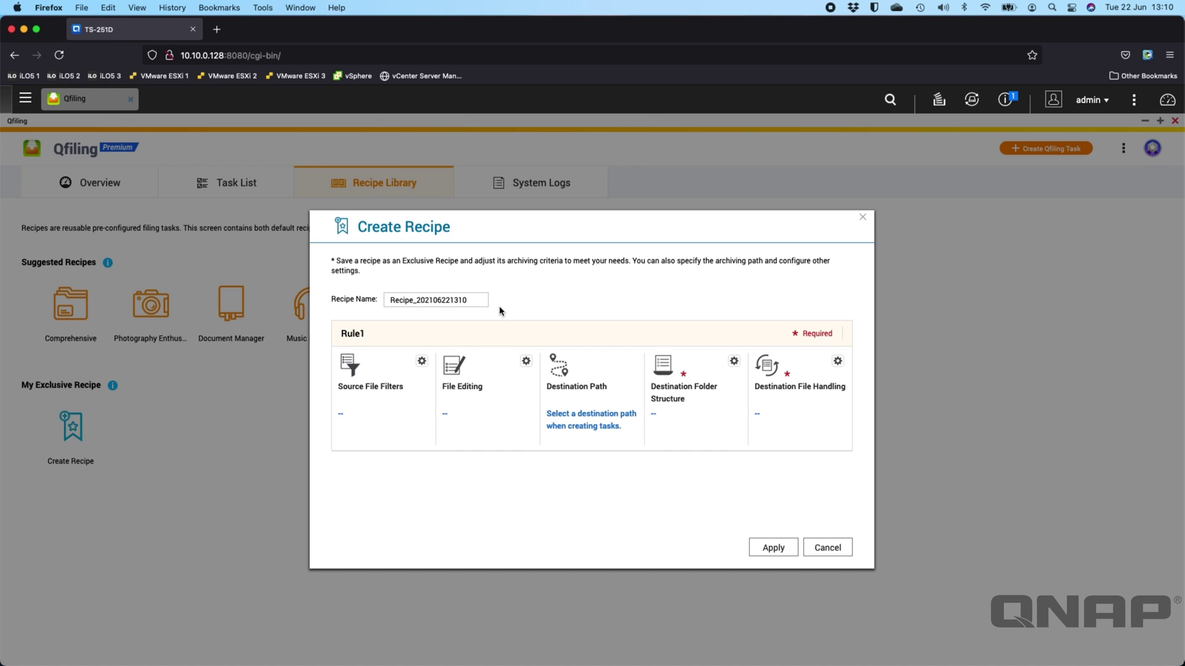
left_click(828, 549)
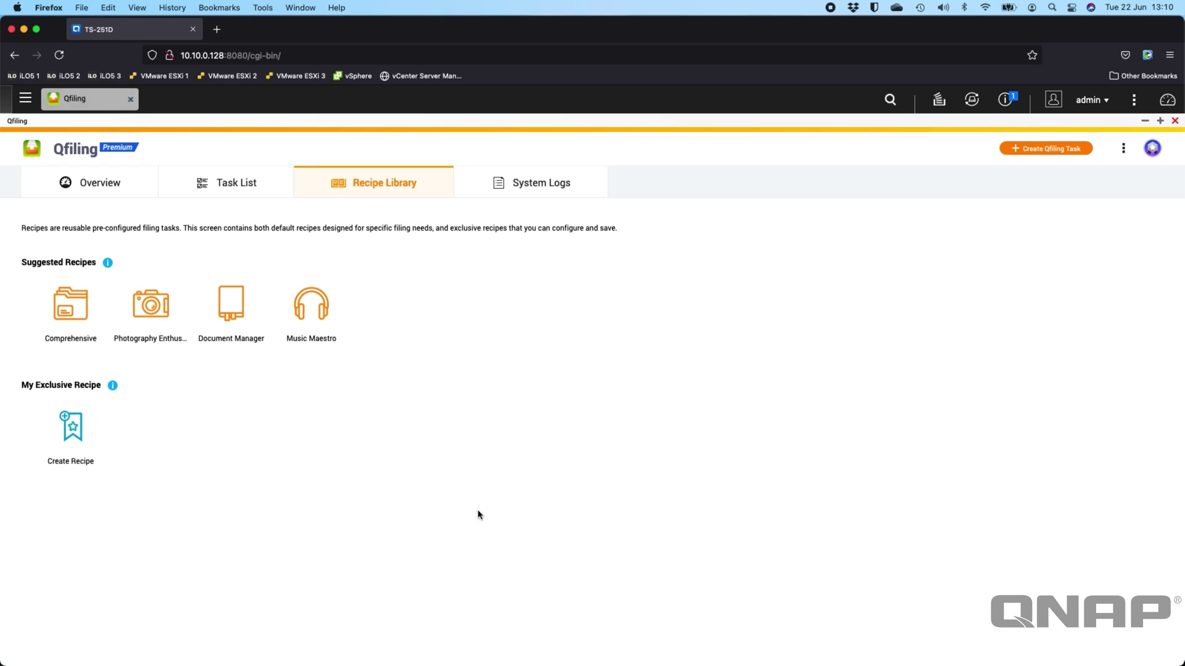
left_click(1152, 149)
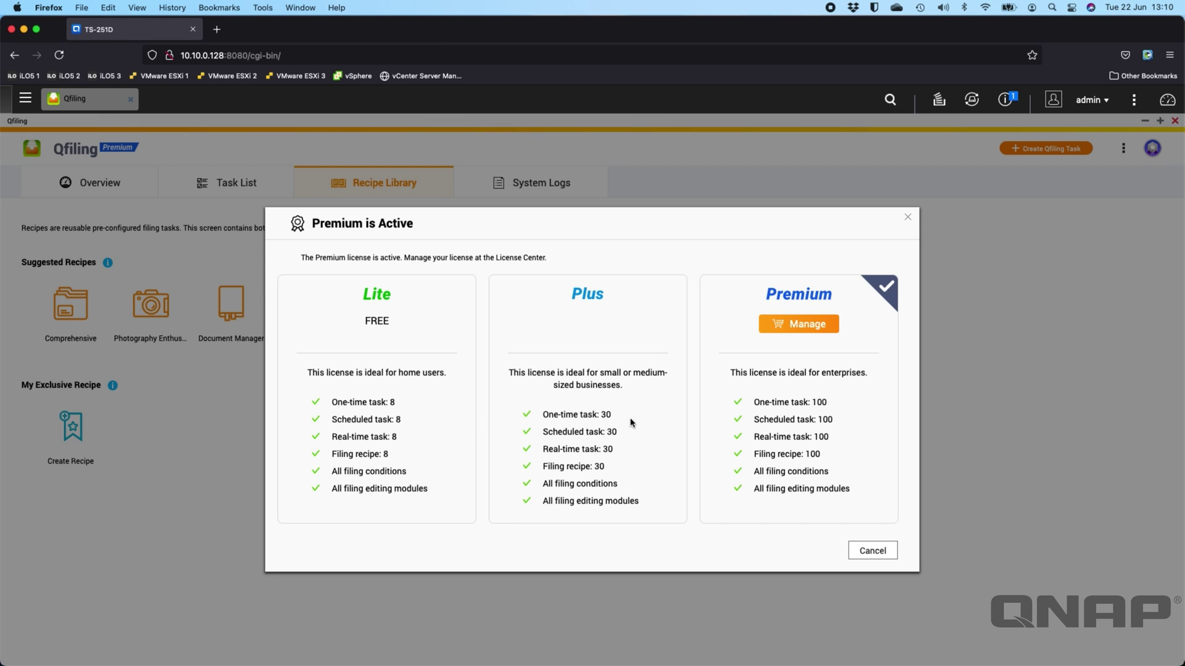
left_click(870, 552)
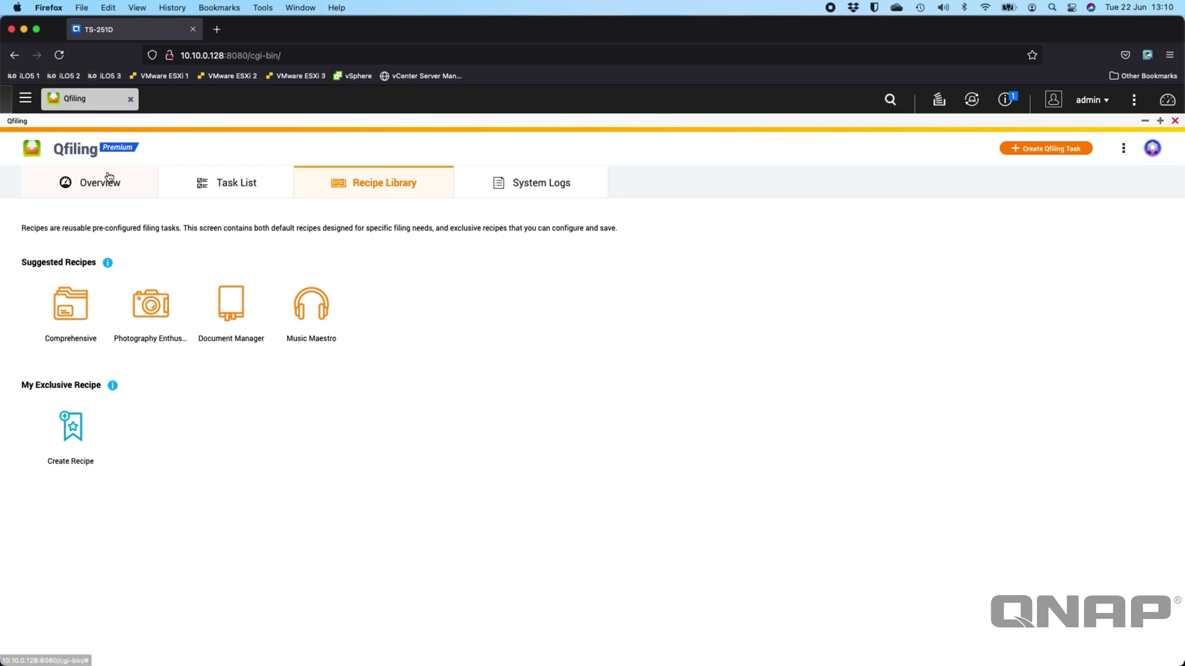
left_click(96, 188)
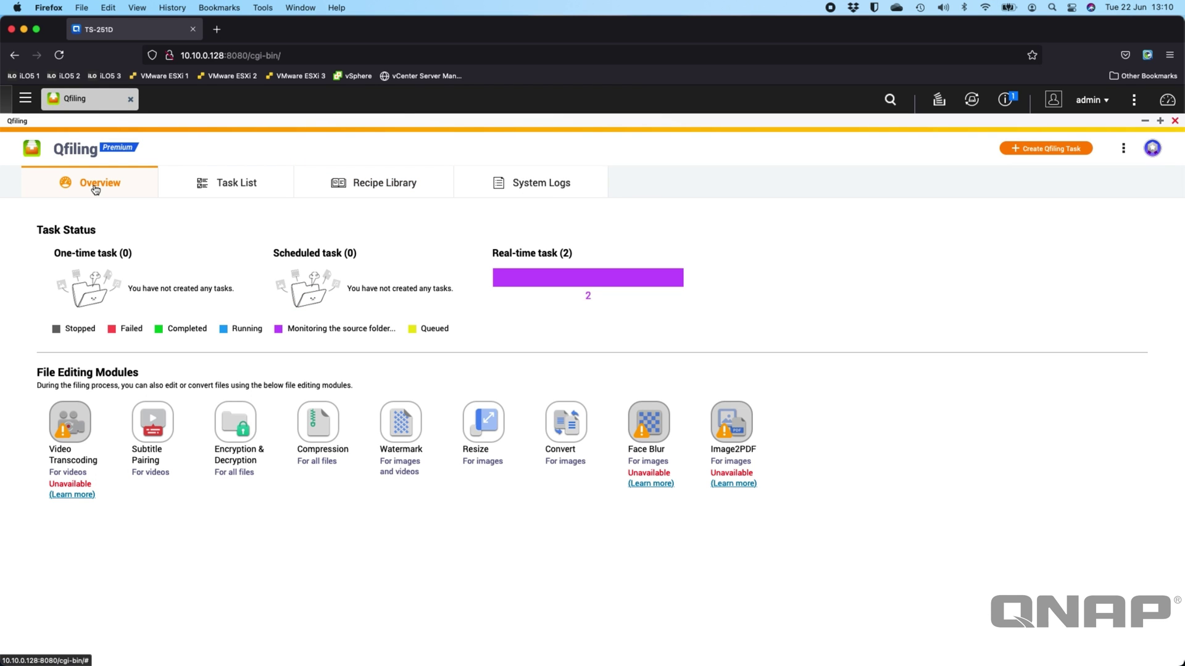
- Browse the One-time, Scheduled and Real-time task lists, then view the System Logs
left_click(233, 184)
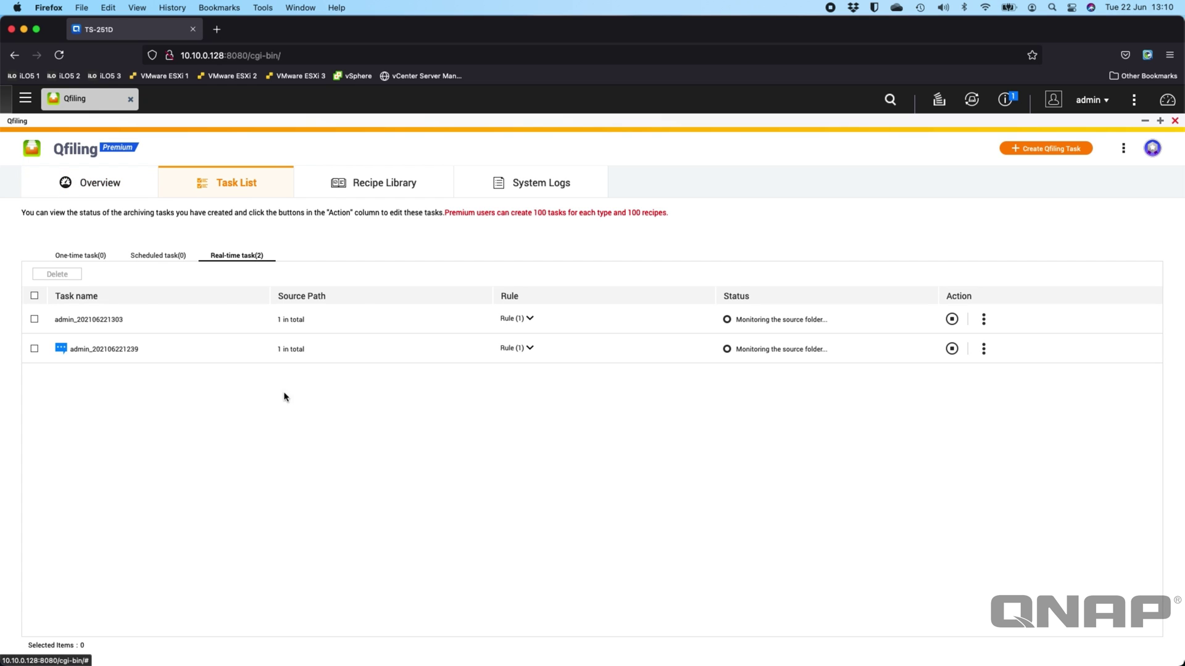
left_click(77, 255)
left_click(166, 256)
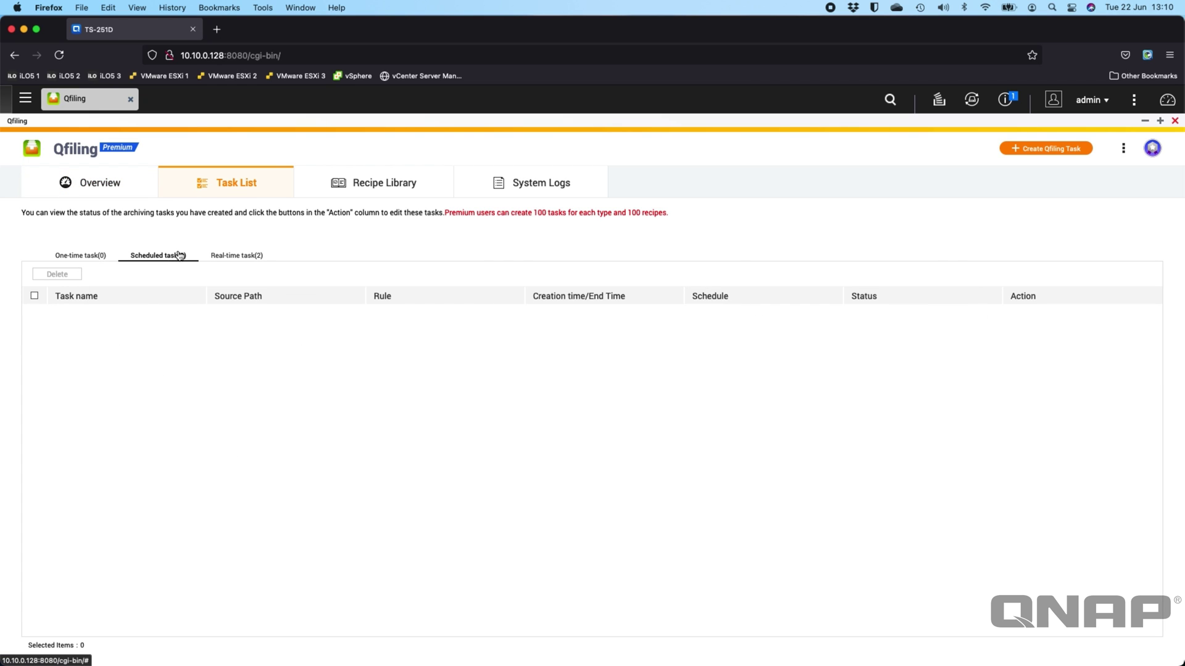
left_click(230, 258)
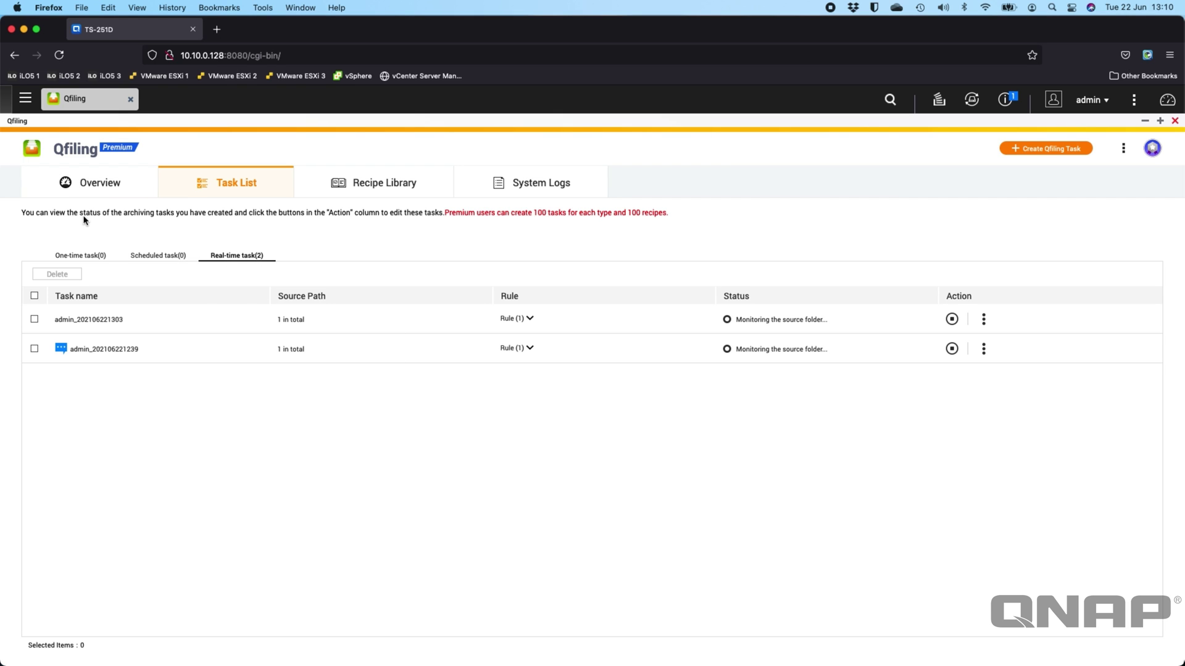
left_click(375, 190)
left_click(515, 187)
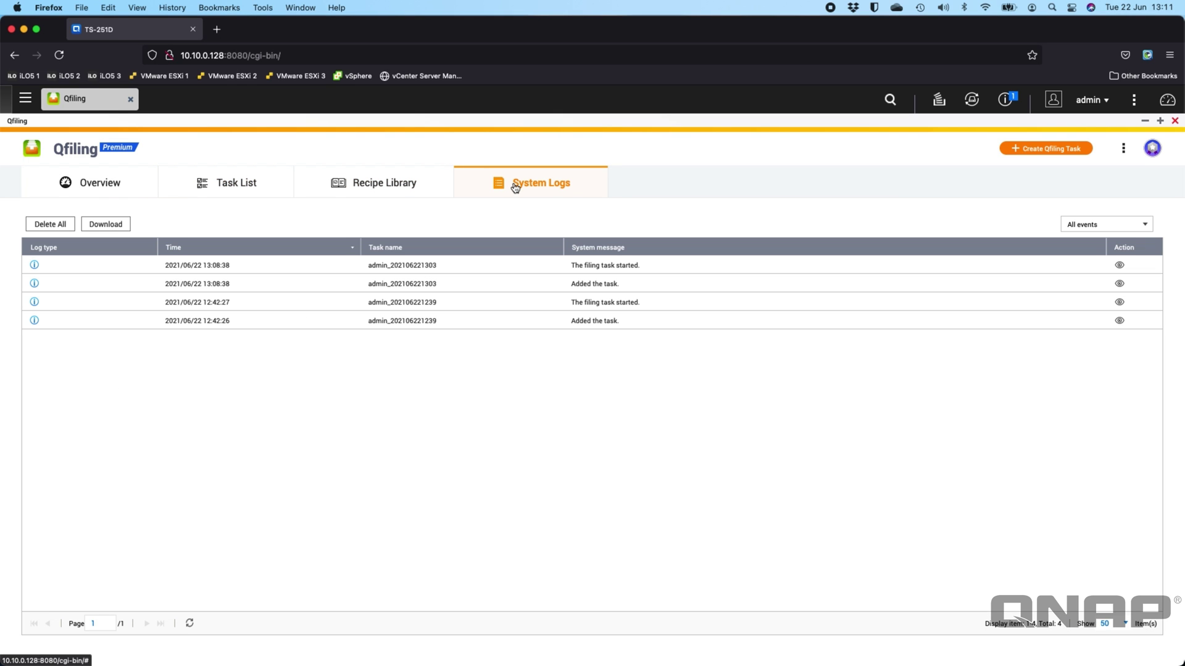